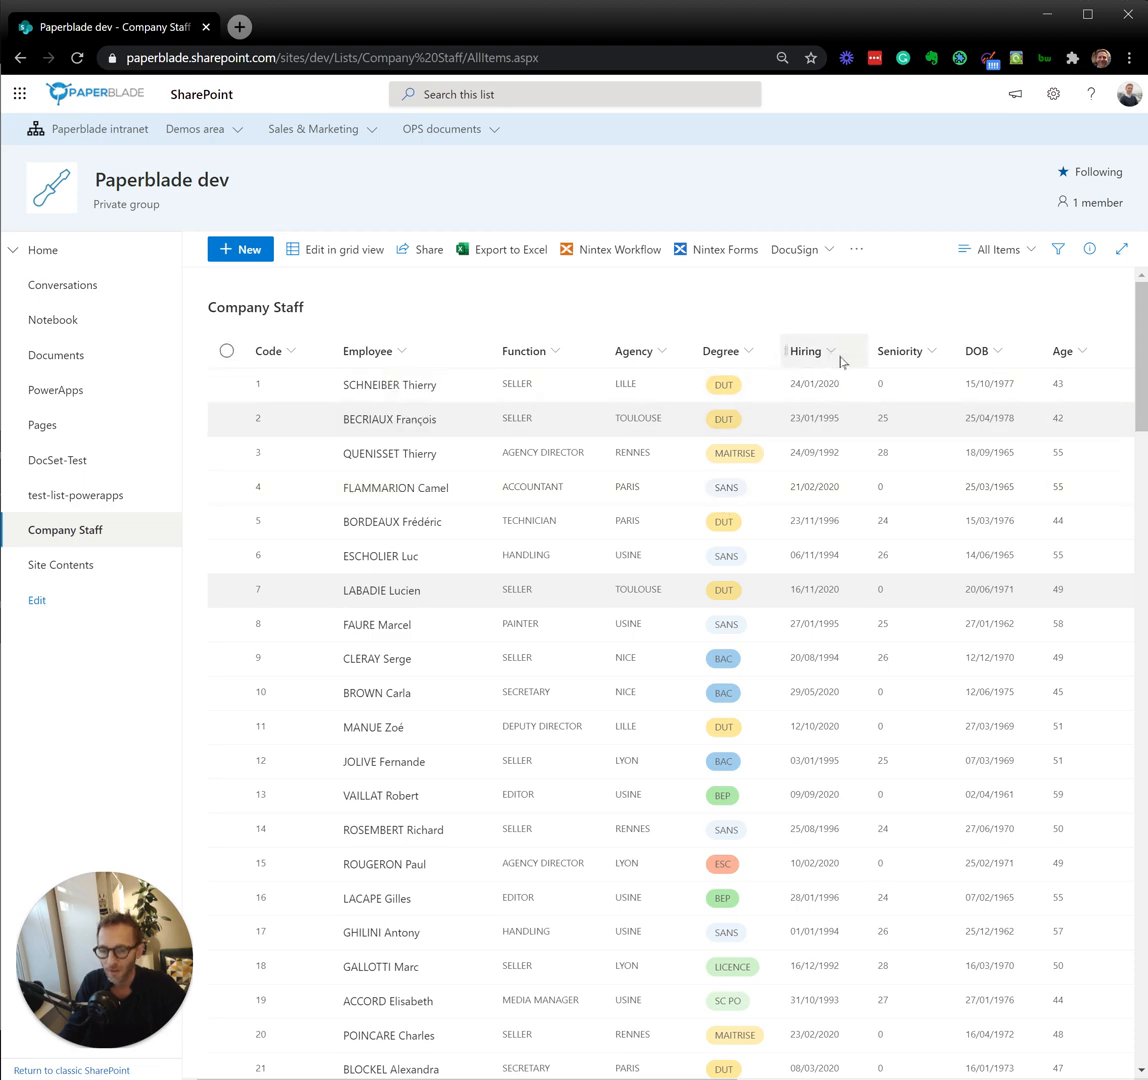
- Look through the Company Staff list and check which date columns can be used for an automated reminder
{"action": "key", "text": "ctrl+plus"}
{"action": "key", "text": "ctrl+plus"}
{"action": "scroll", "coordinate": [610, 362], "scroll_direction": "down", "scroll_amount": 2}
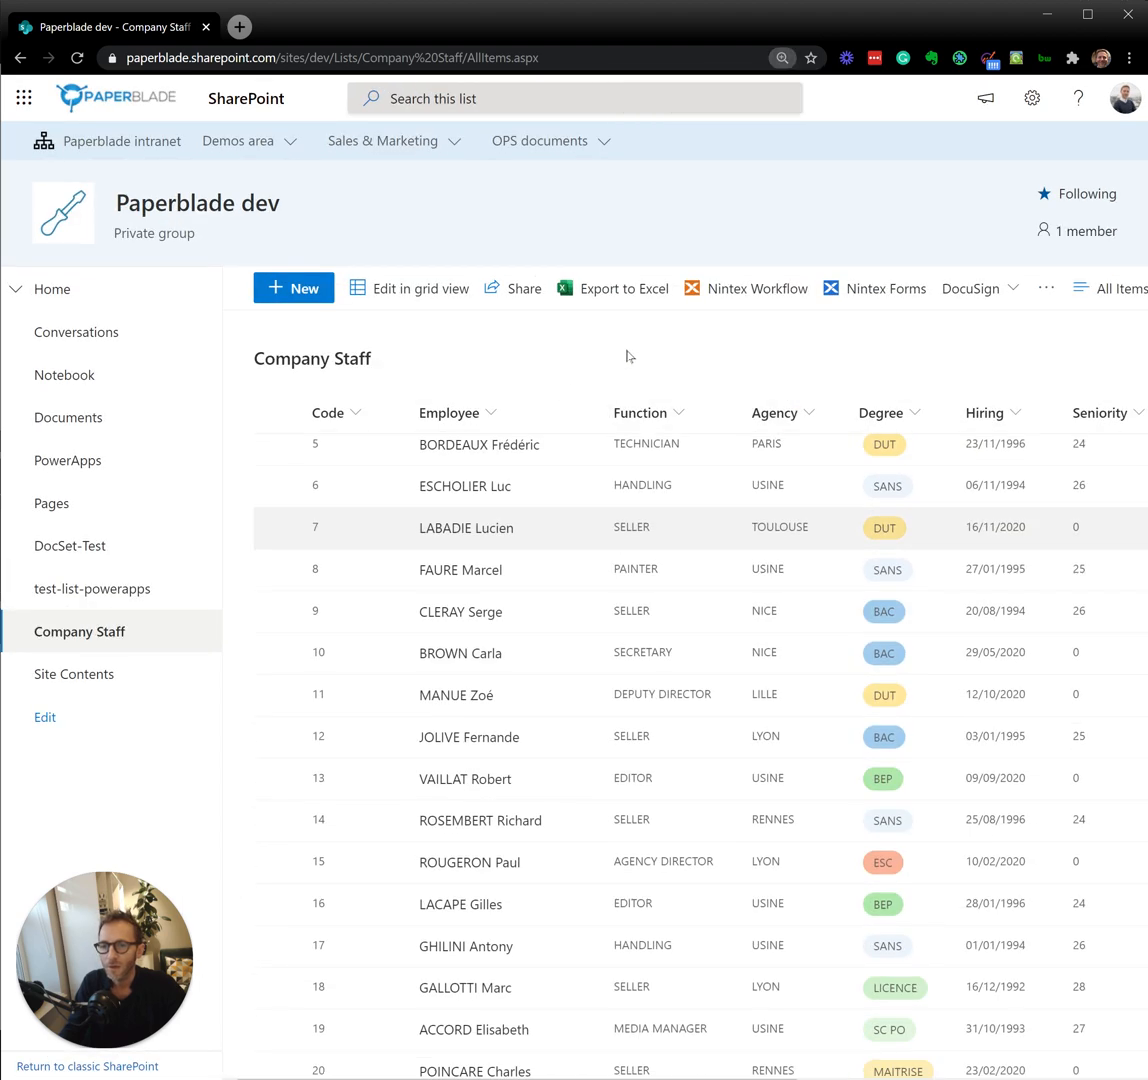
{"action": "scroll", "coordinate": [628, 356], "scroll_direction": "up", "scroll_amount": 2}
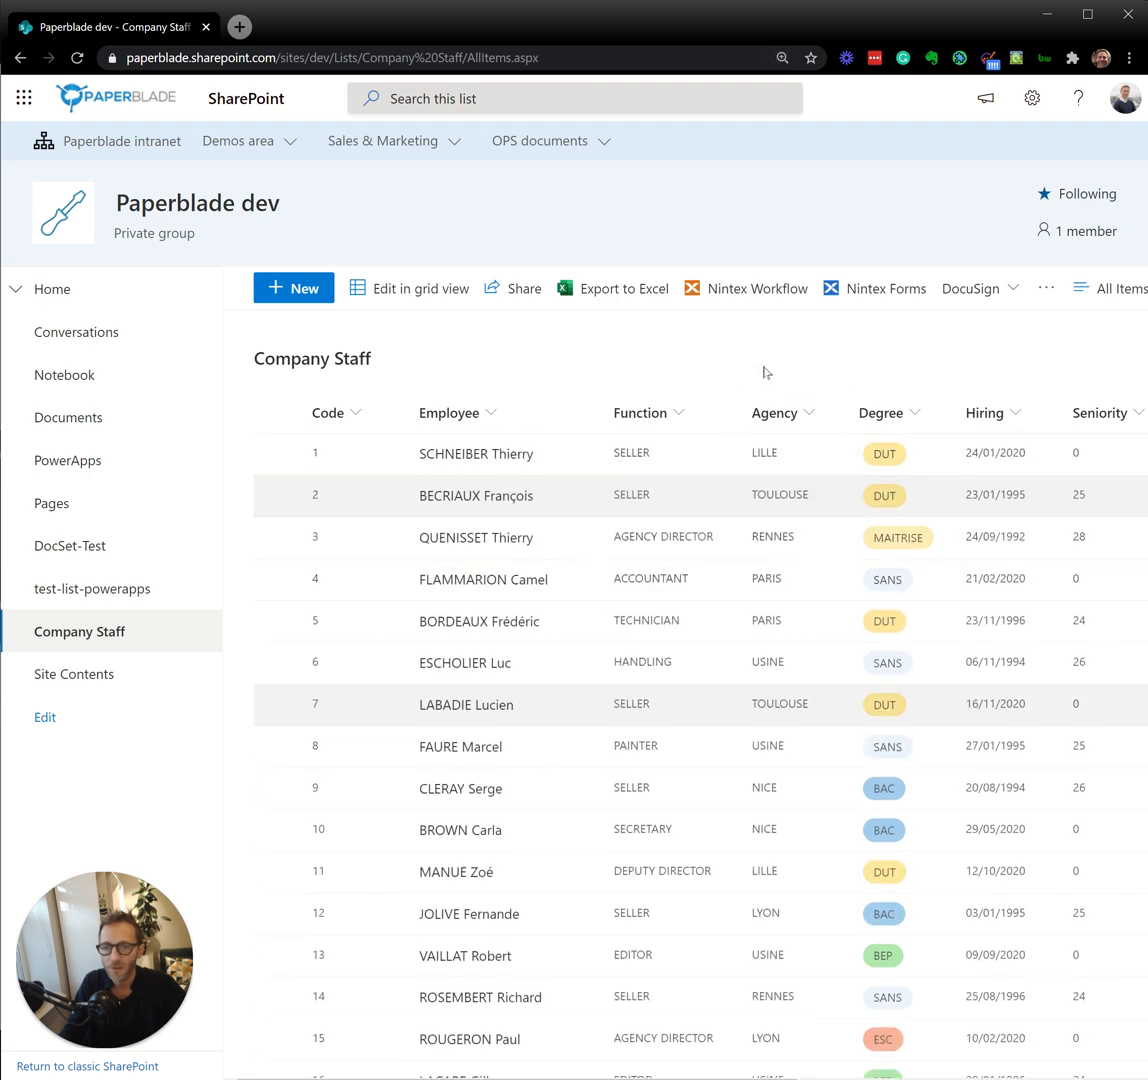
{"action": "left_click", "coordinate": [1048, 290]}
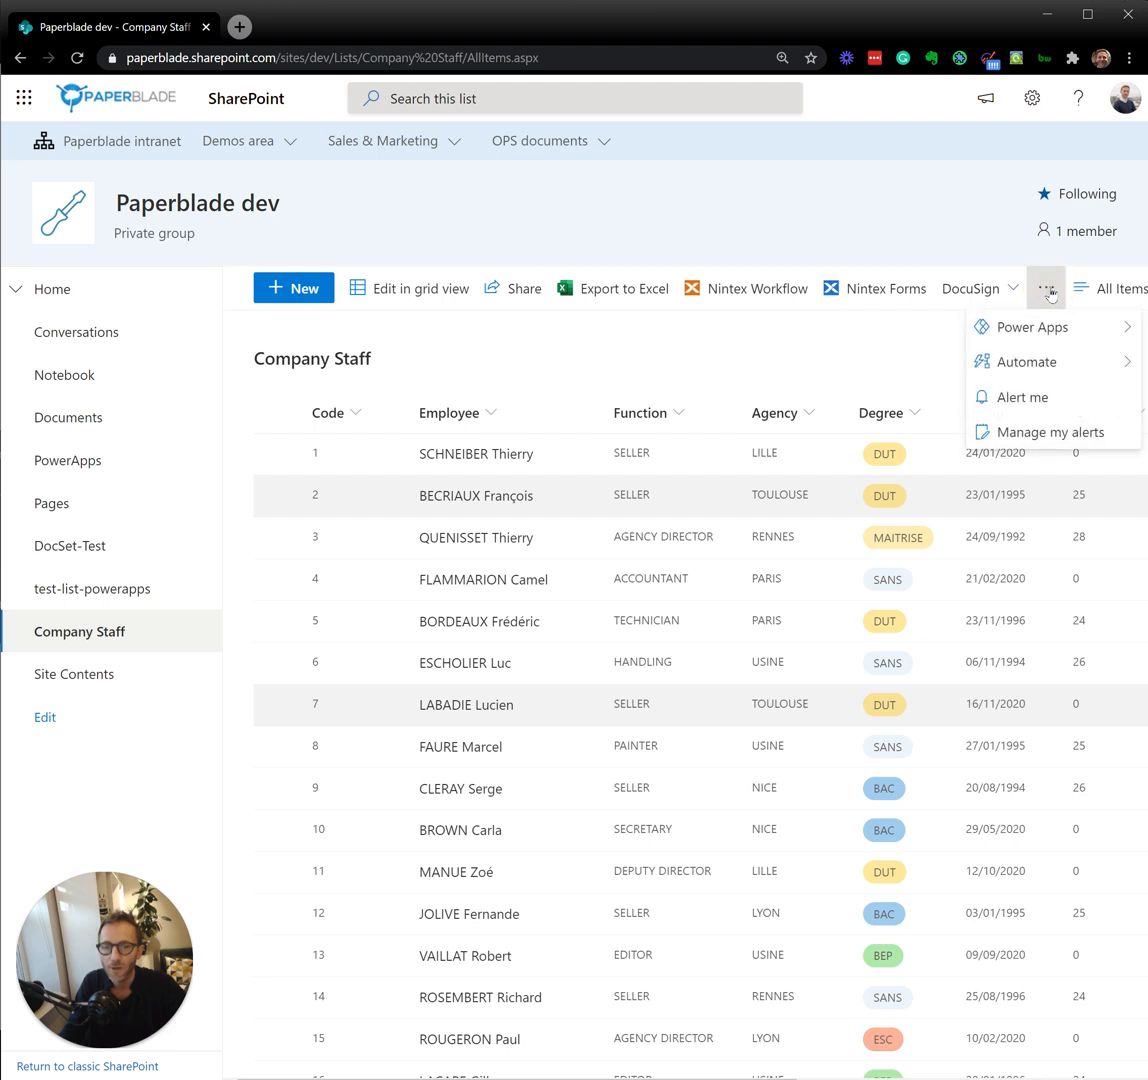
{"action": "mouse_move", "coordinate": [1028, 364]}
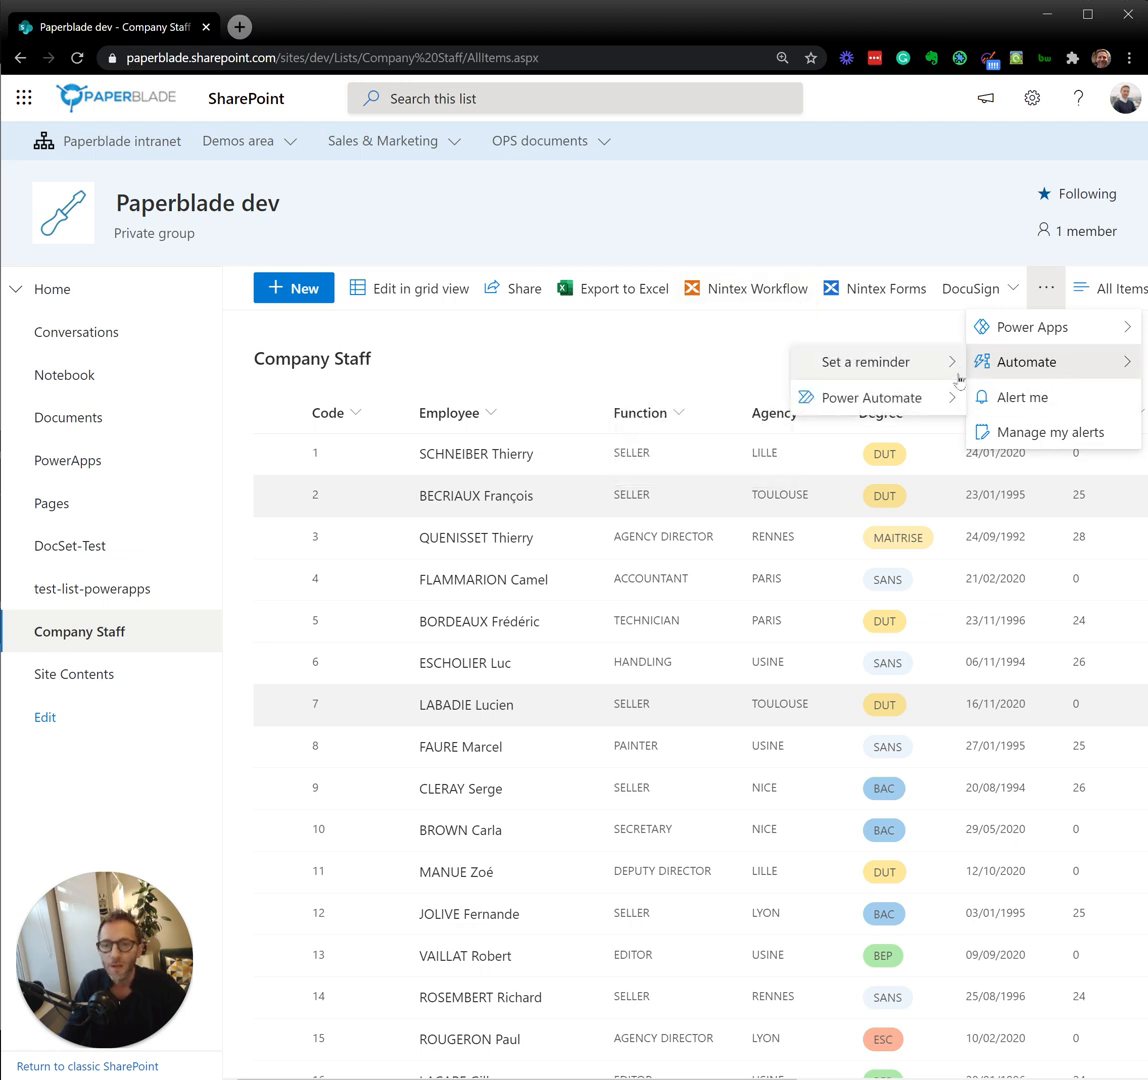
{"action": "mouse_move", "coordinate": [930, 377]}
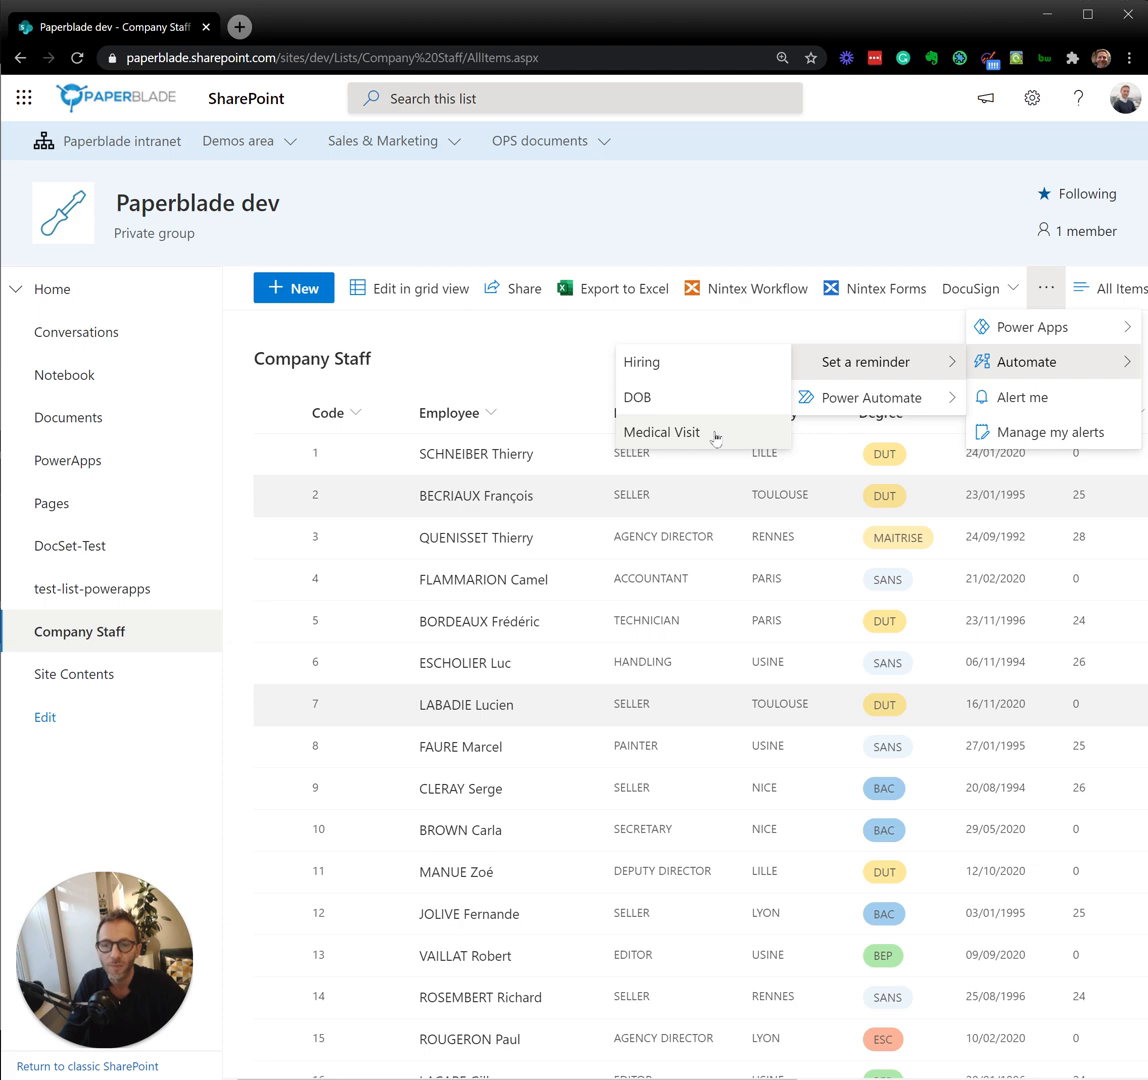
{"action": "left_click", "coordinate": [530, 350]}
- Open the record of the employee with code 1, hide its comments, and bring the Medical Visit field into view
{"action": "left_click", "coordinate": [458, 458]}
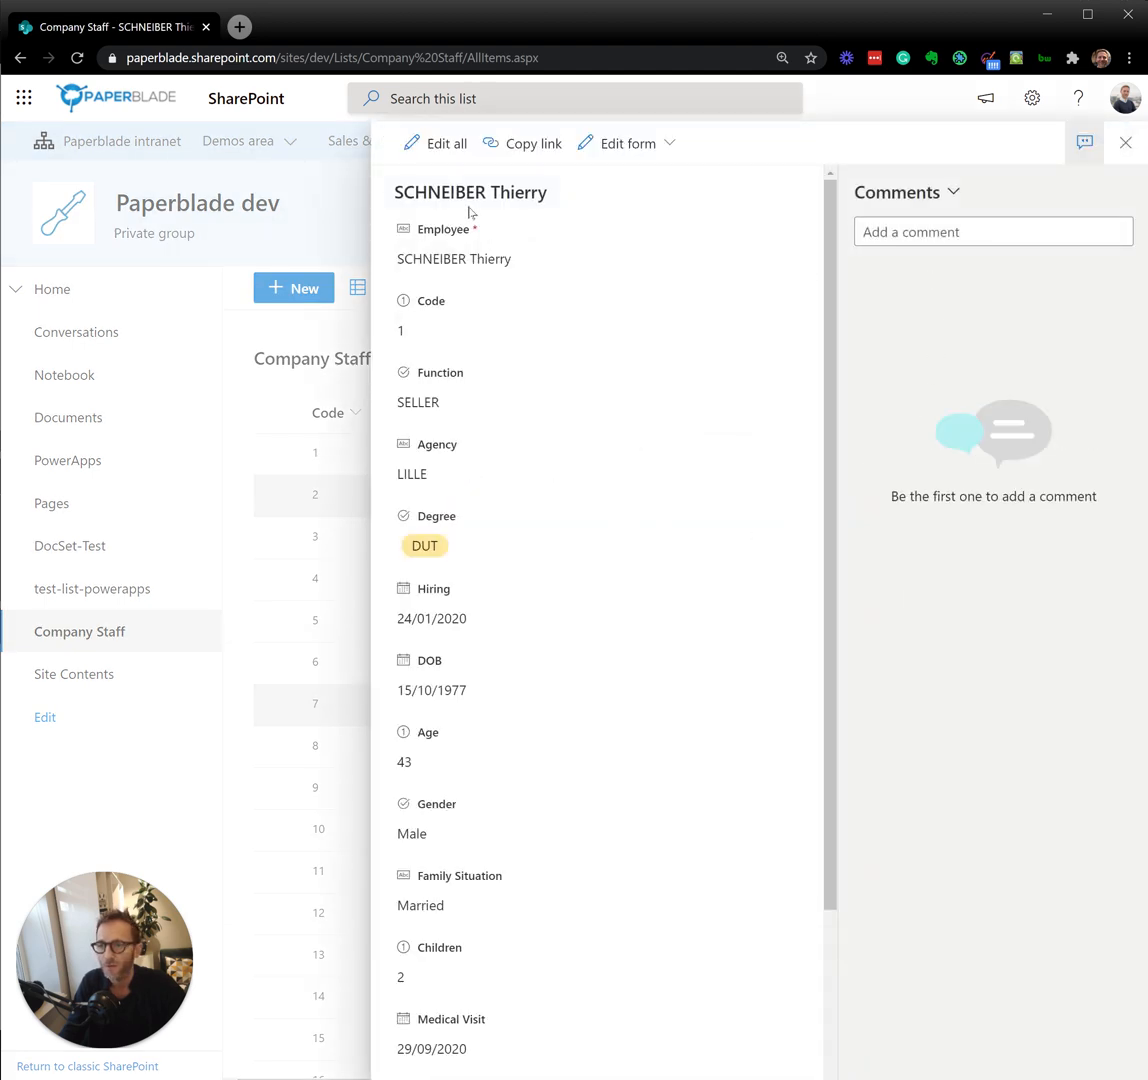
{"action": "left_click", "coordinate": [1085, 142]}
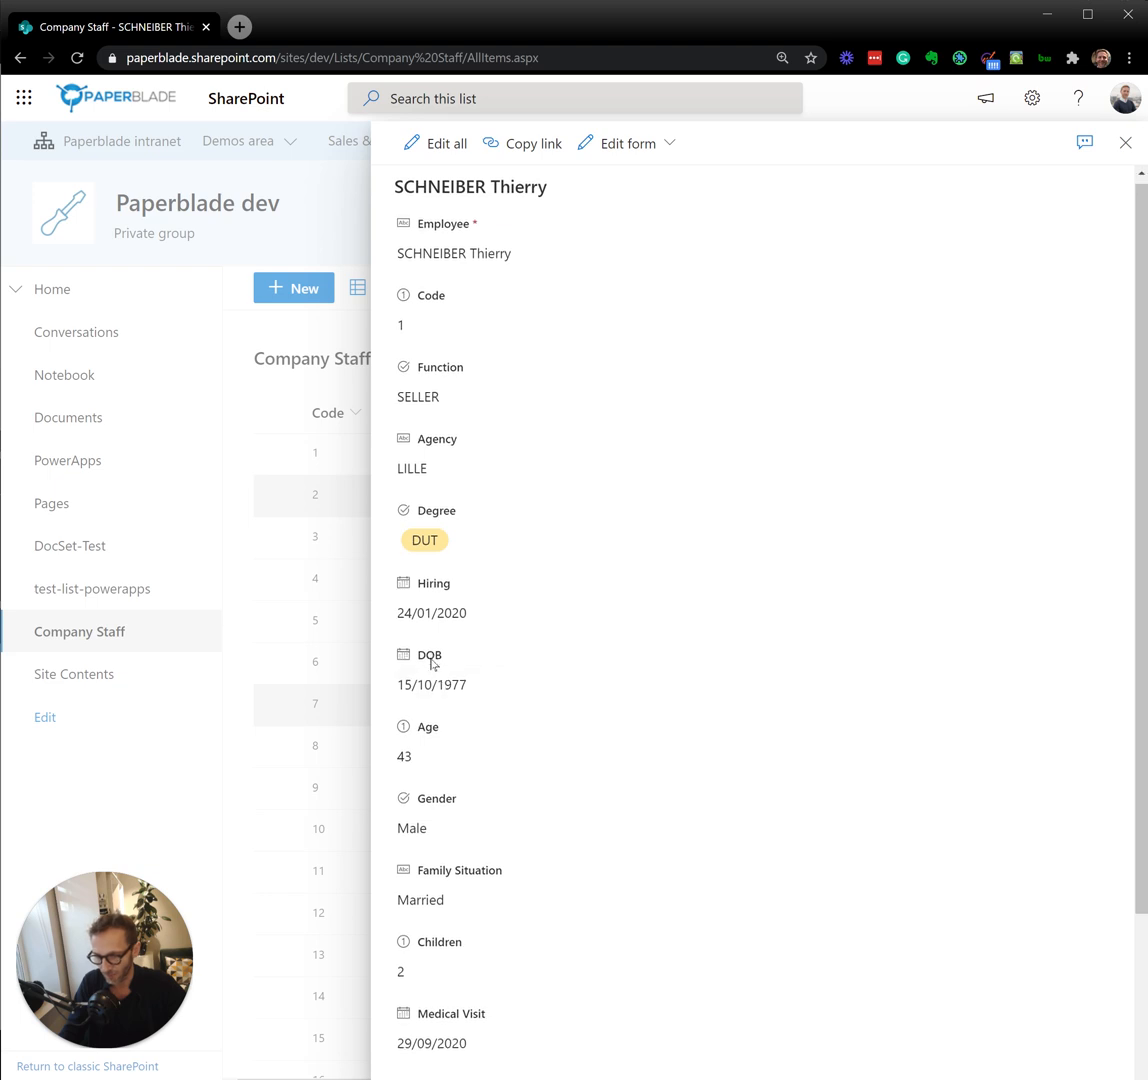
{"action": "scroll", "coordinate": [436, 668], "scroll_direction": "down", "scroll_amount": 2}
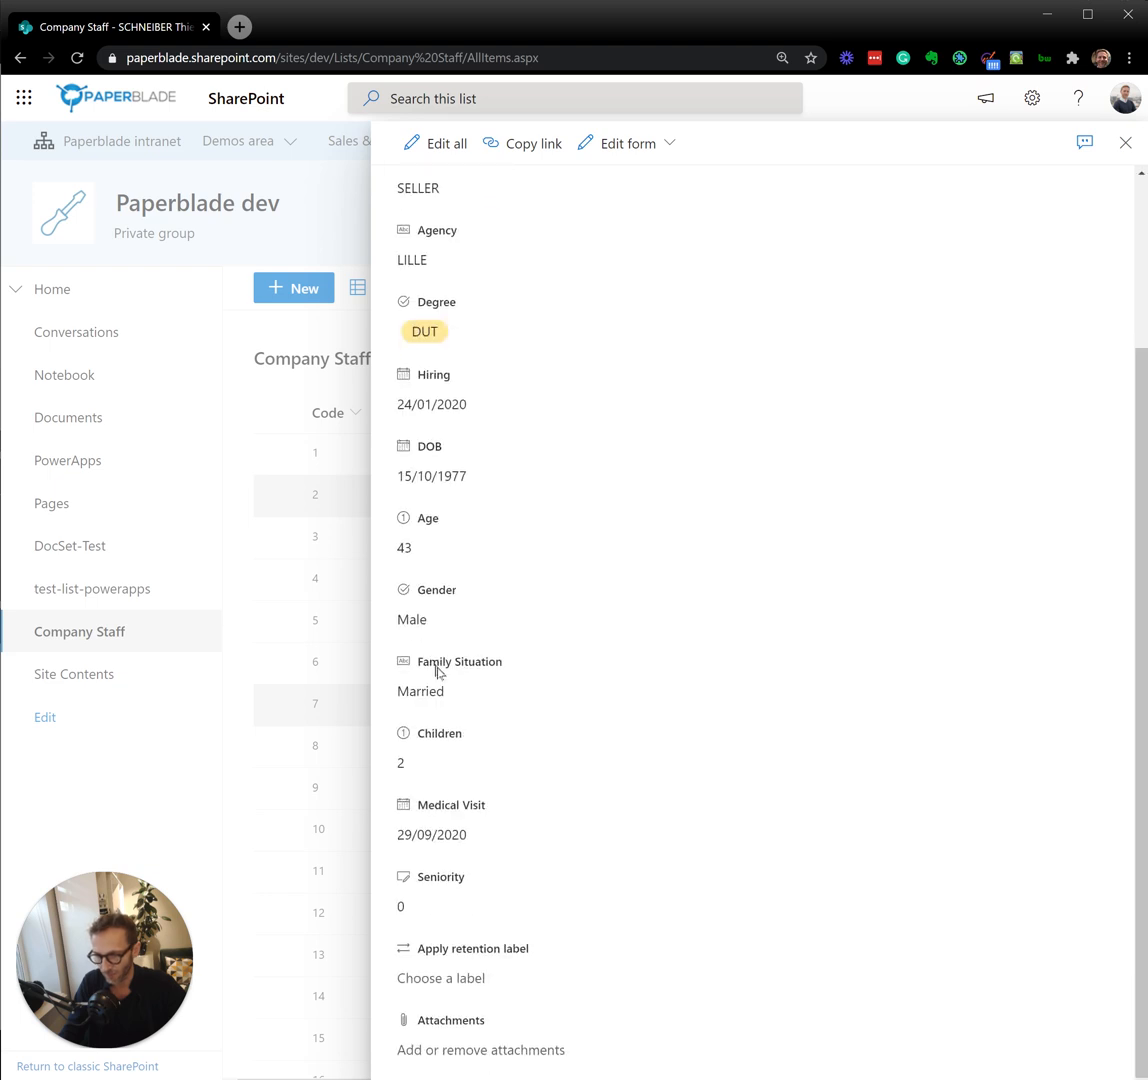
- Set the employee's Medical Visit date to 29/09/2021 and close the record
{"action": "left_click", "coordinate": [445, 836]}
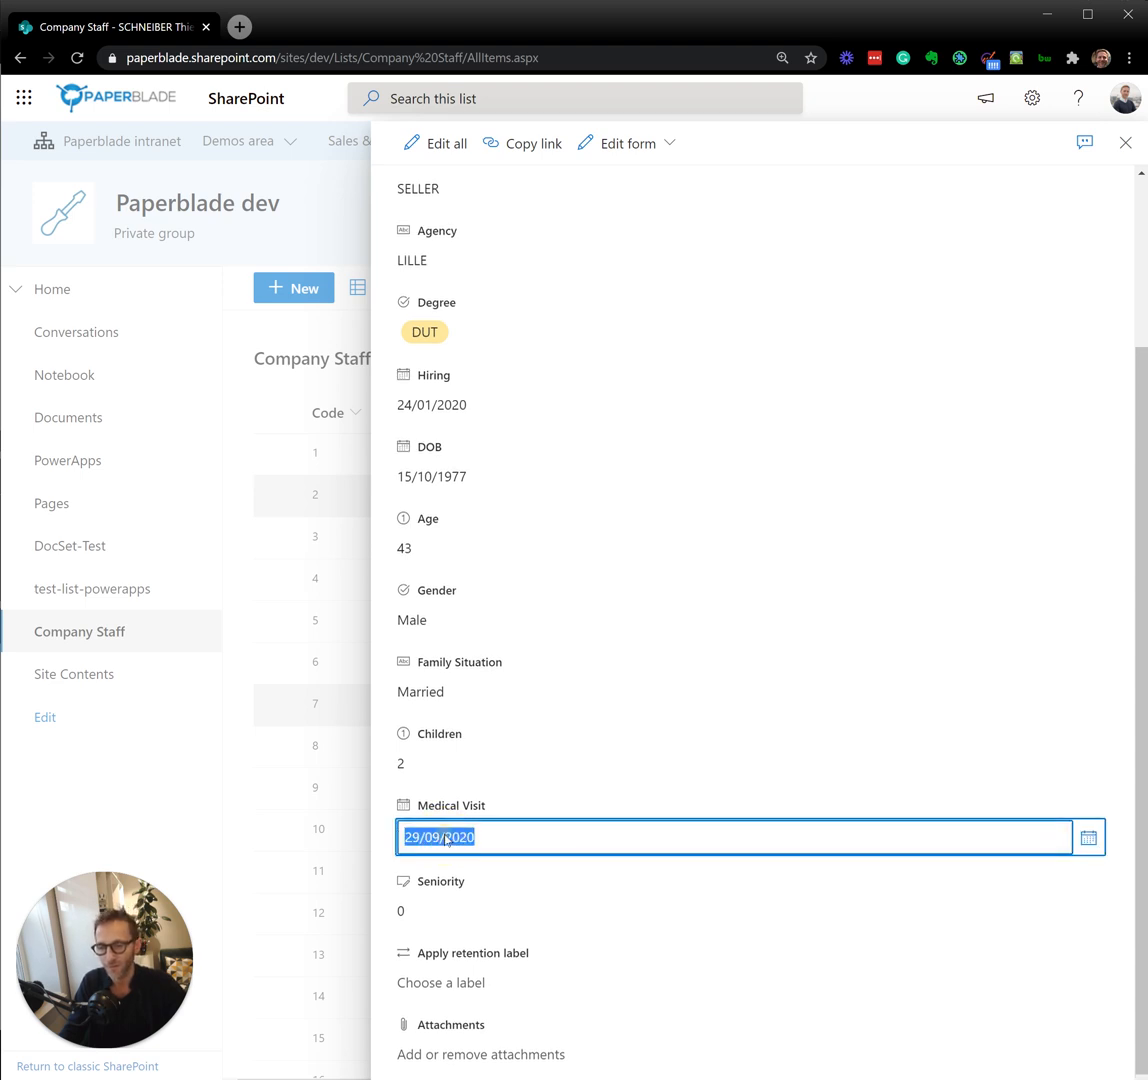
{"action": "left_click", "coordinate": [1086, 840]}
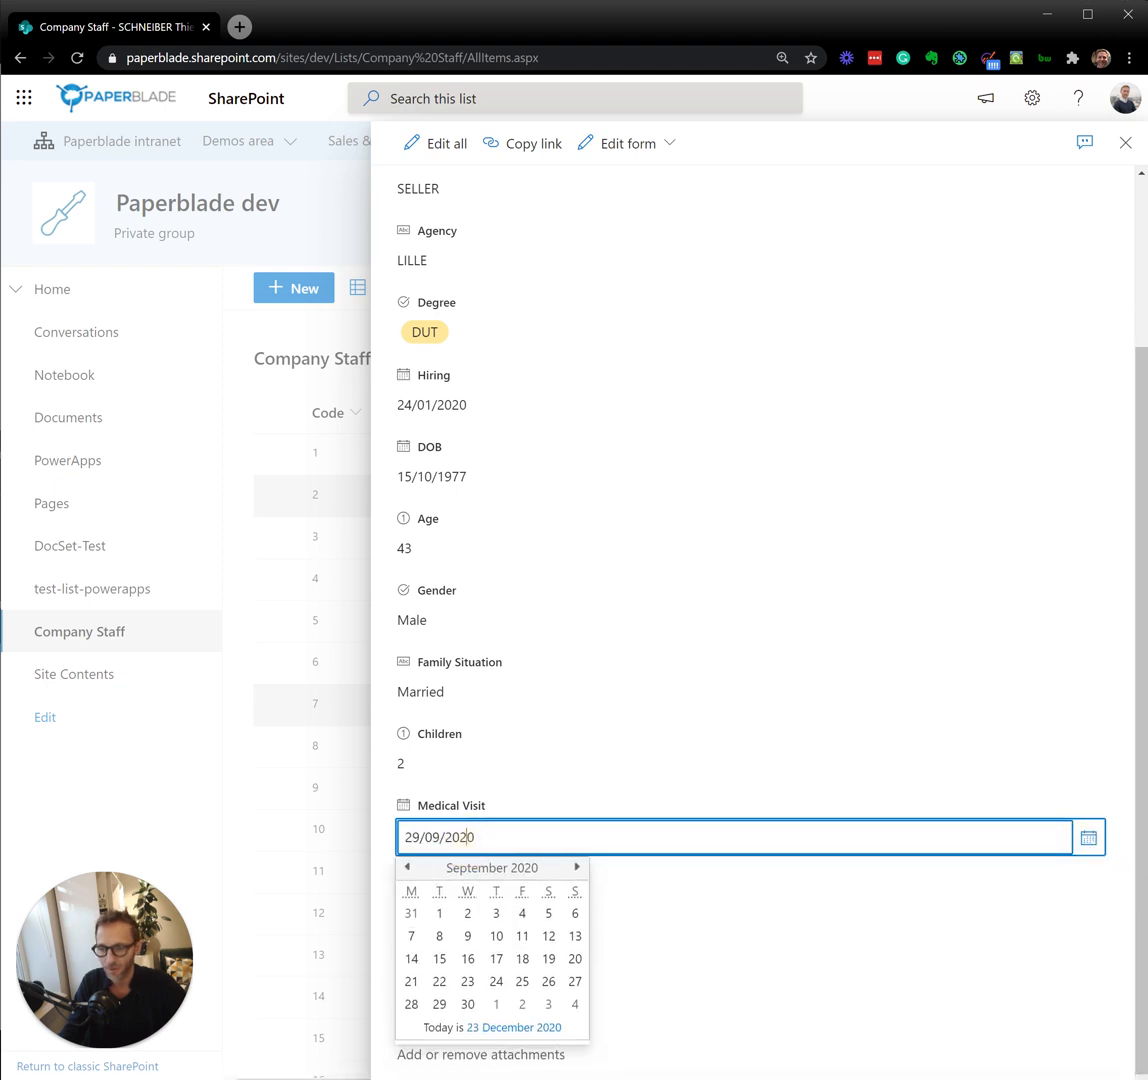
{"action": "left_click", "coordinate": [418, 836]}
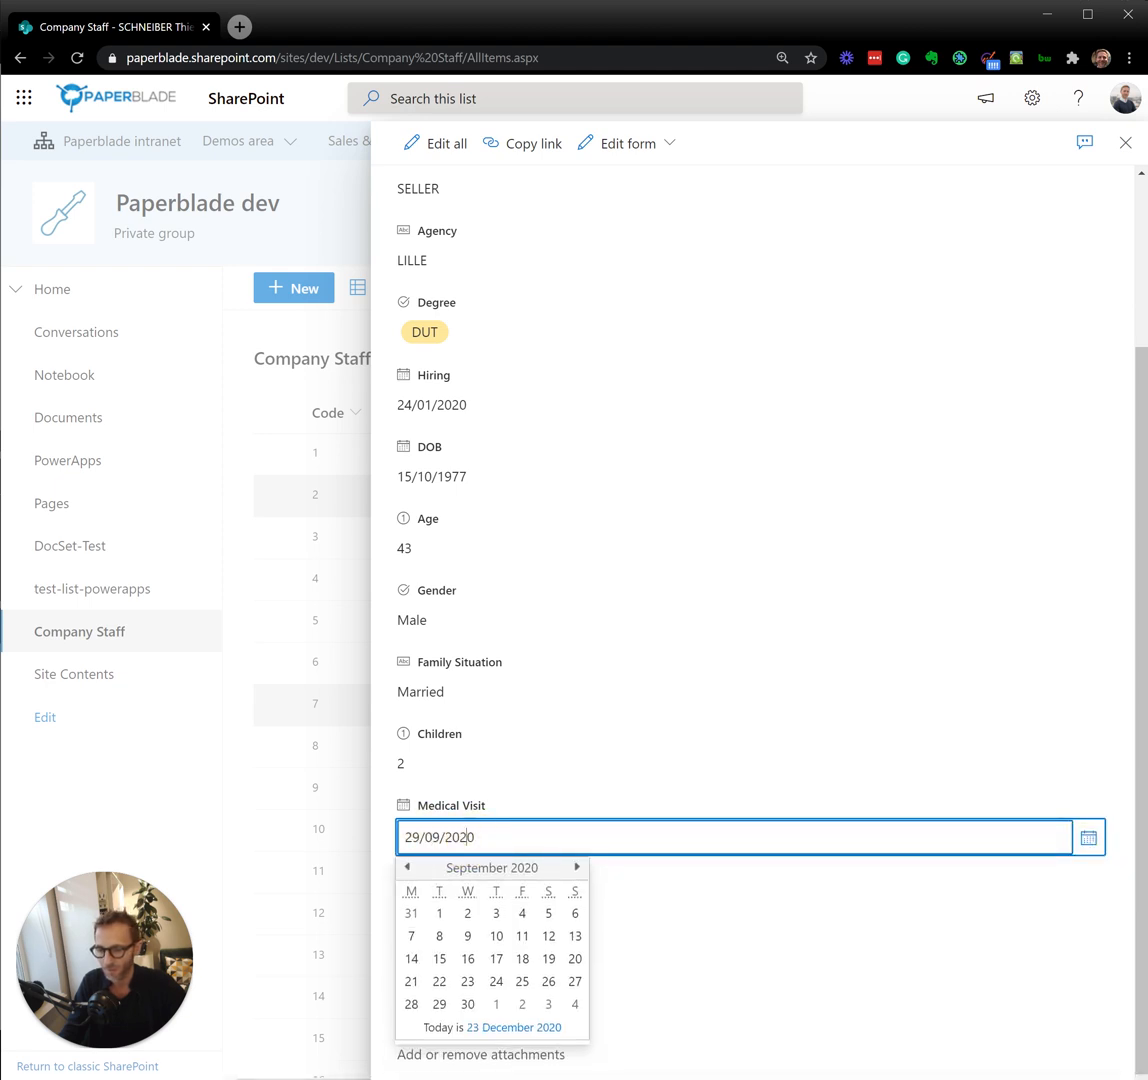
{"action": "key", "text": "BackSpace"}
{"action": "type", "text": "1"}
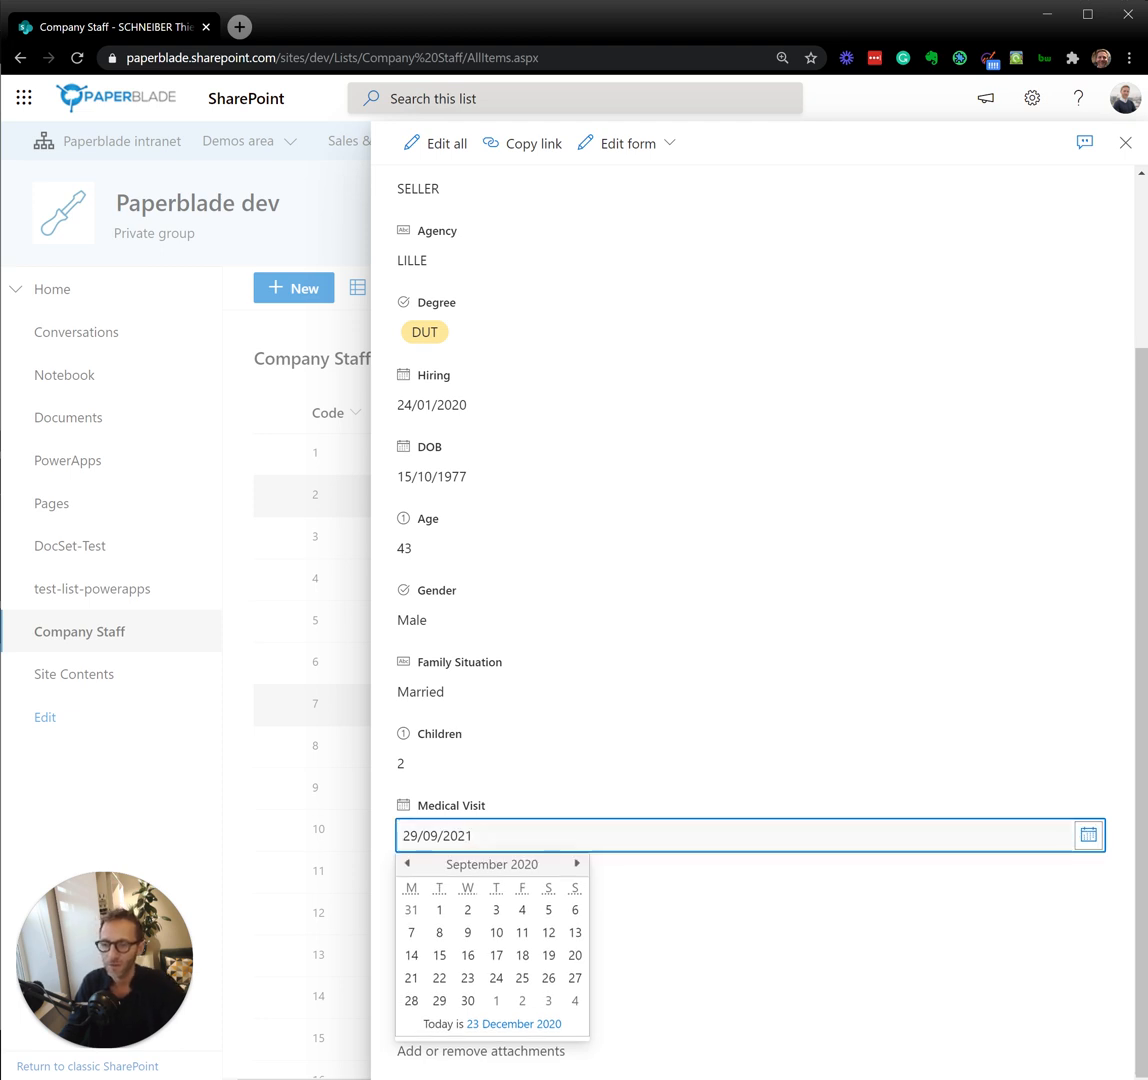
{"action": "left_click", "coordinate": [388, 797]}
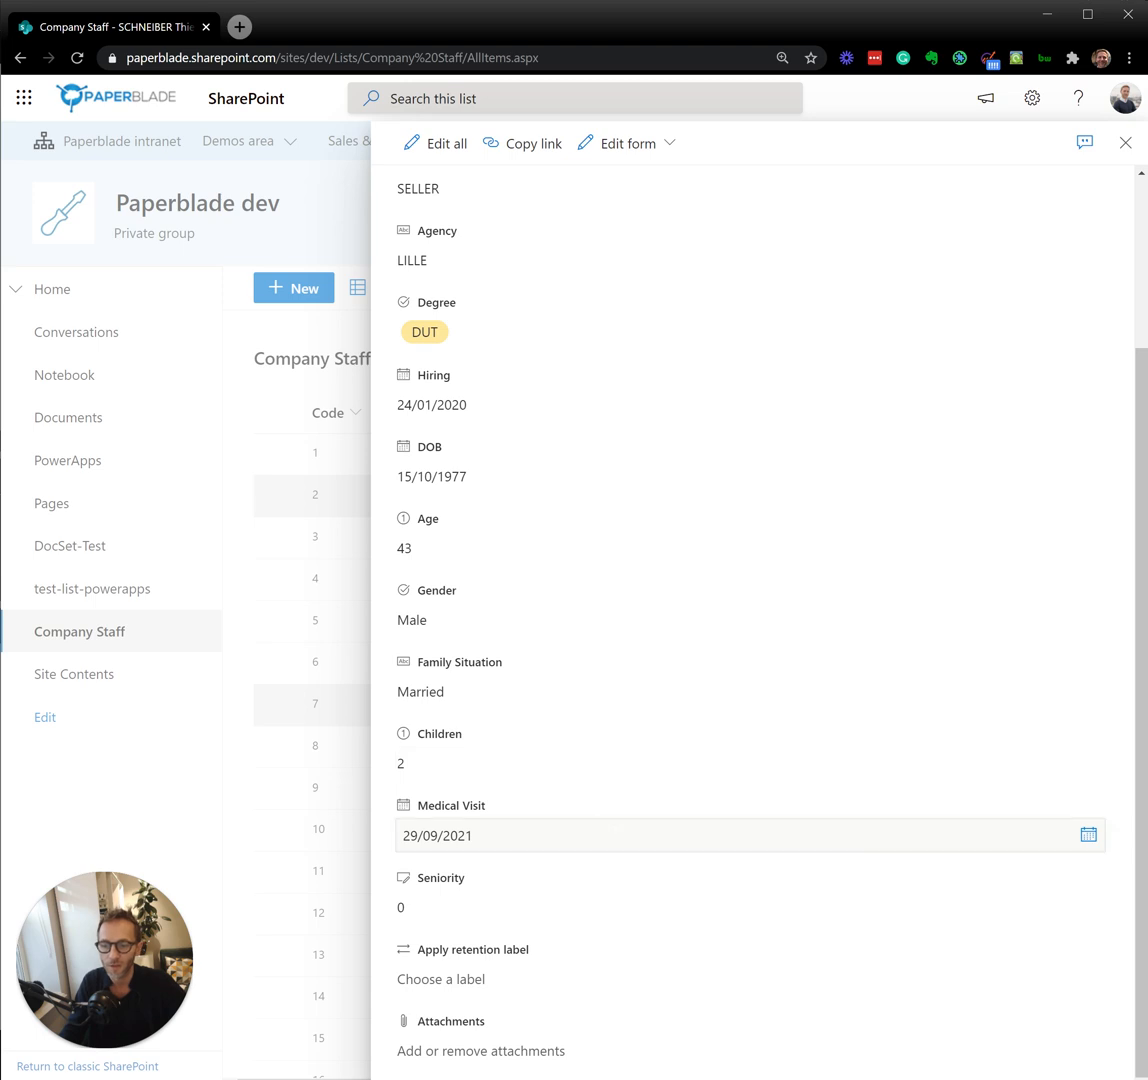
{"action": "left_click", "coordinate": [250, 810]}
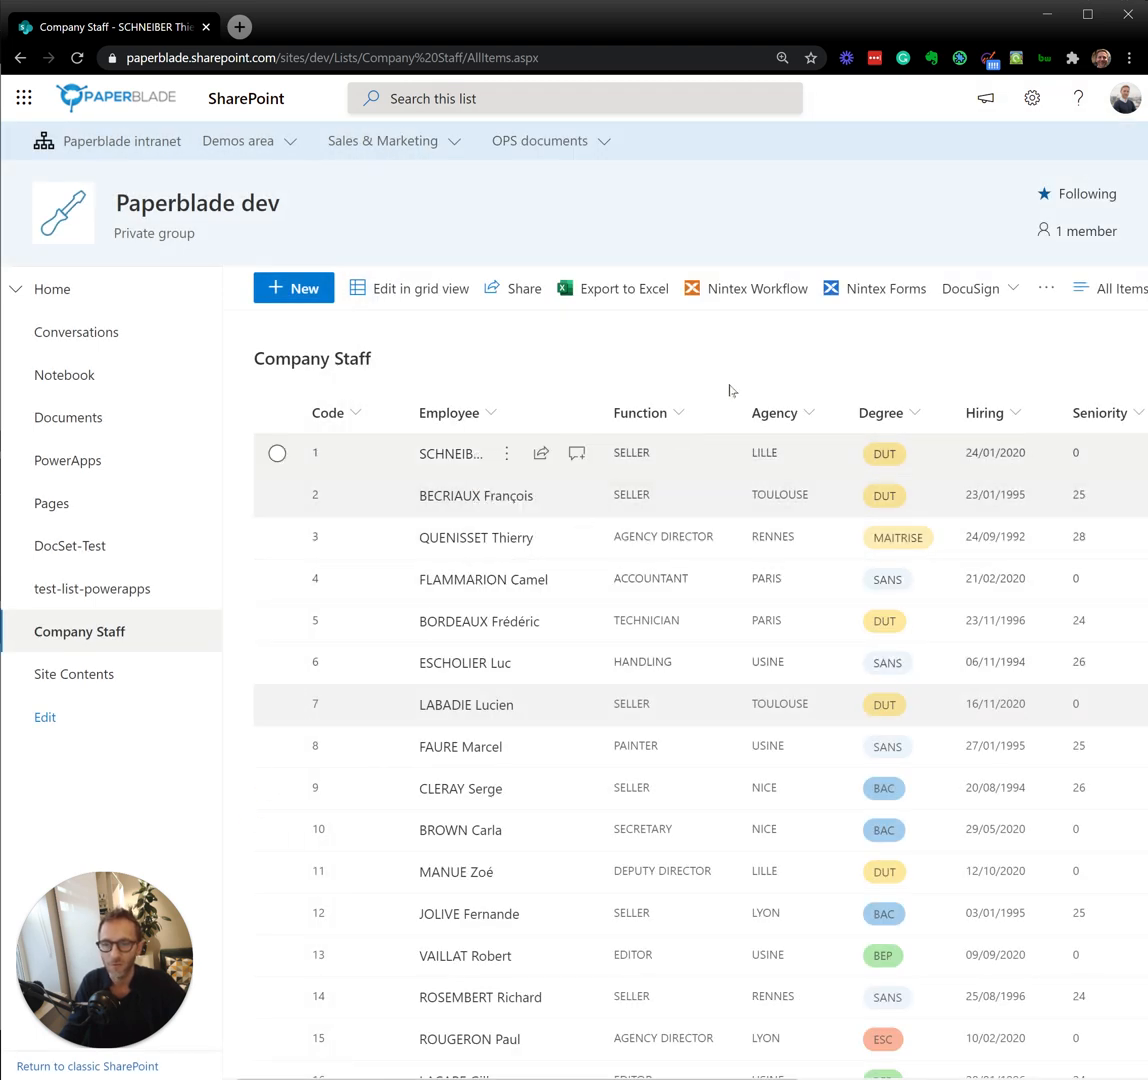
- Start an automated reminder on the Medical Visit column and continue past the app sign-in check to its settings
{"action": "left_click", "coordinate": [1046, 288]}
{"action": "mouse_move", "coordinate": [1061, 374]}
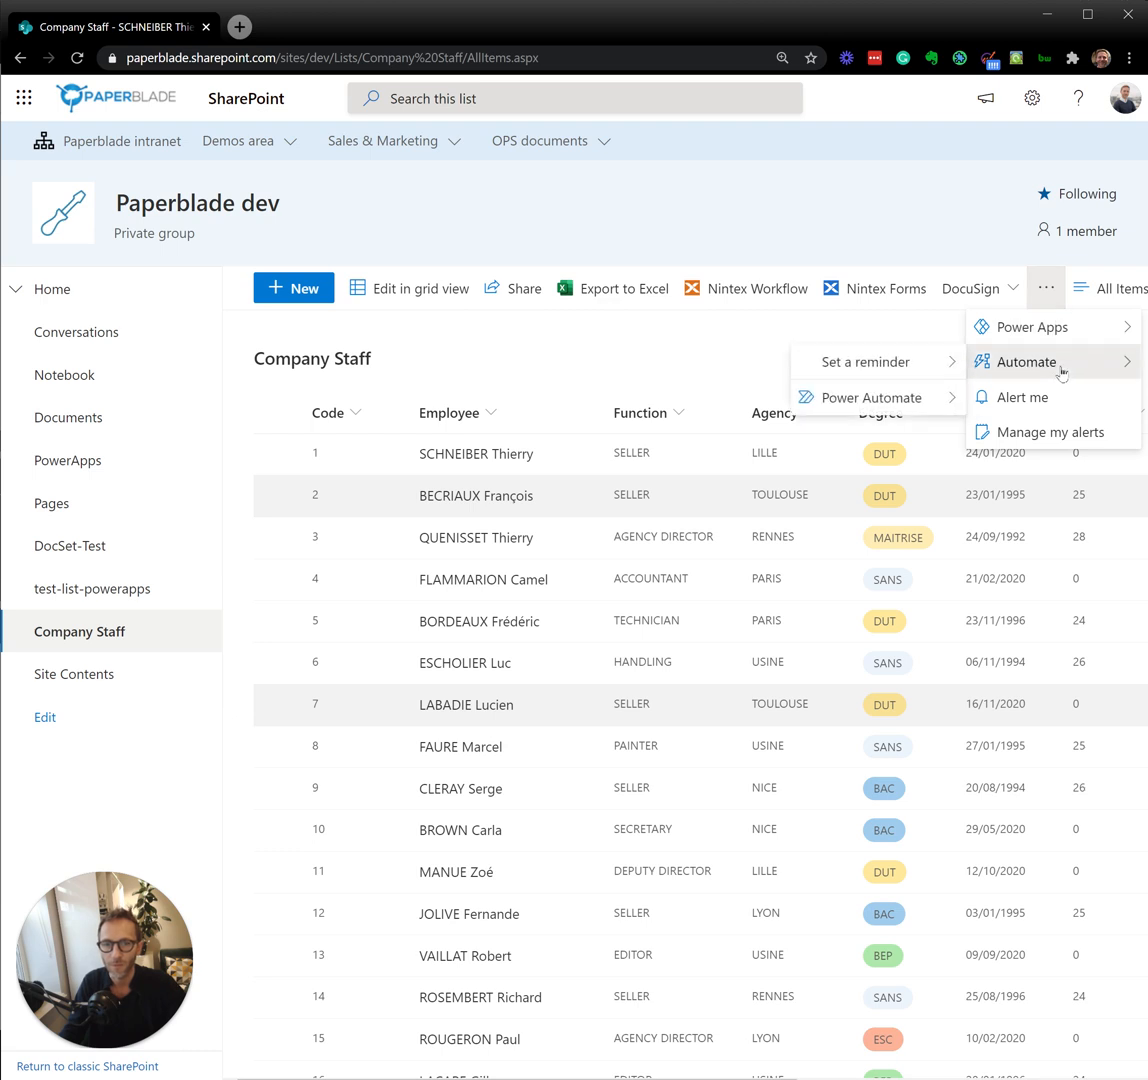
{"action": "mouse_move", "coordinate": [806, 368]}
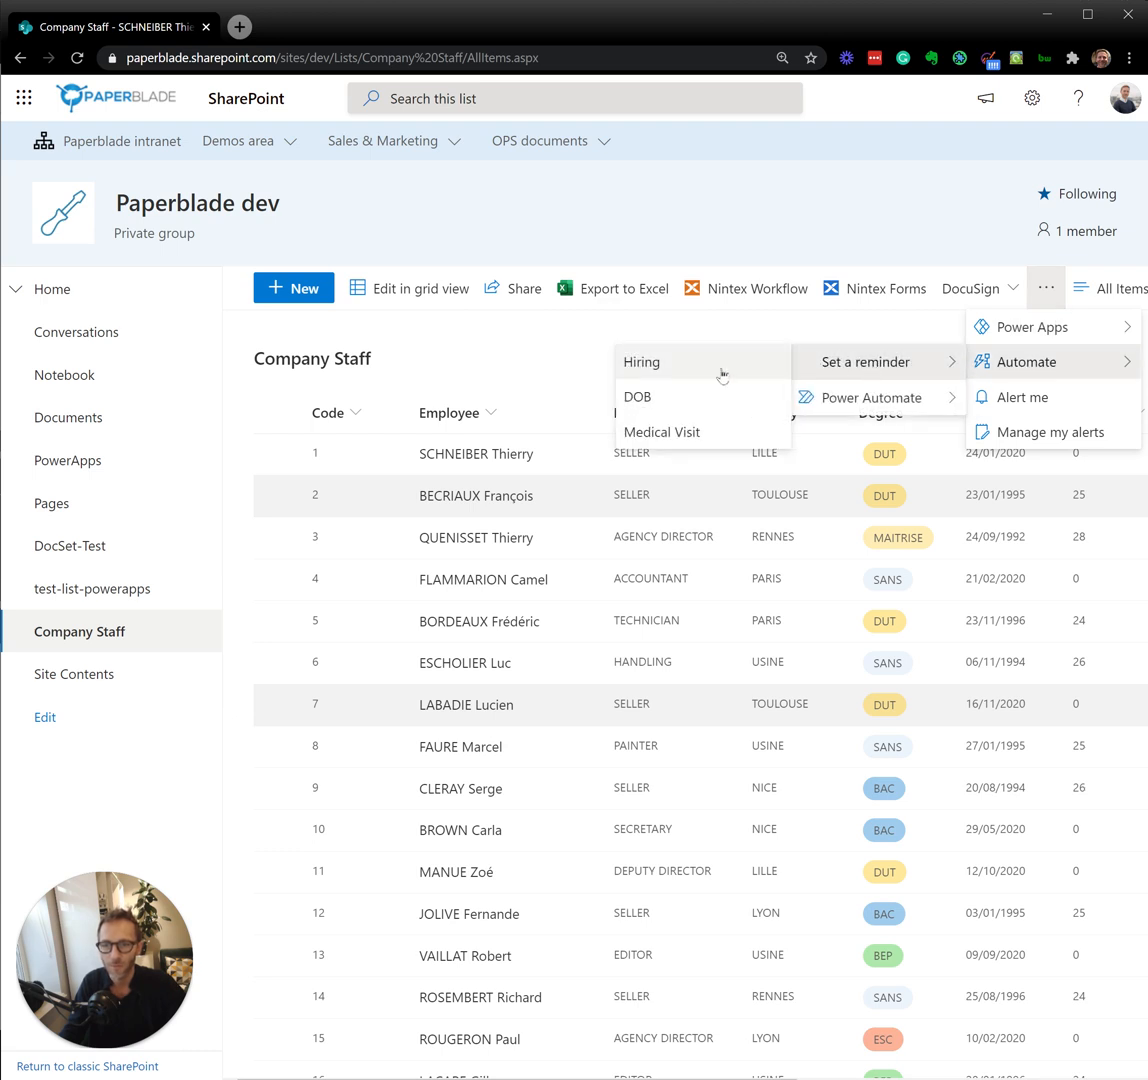
{"action": "left_click", "coordinate": [718, 433]}
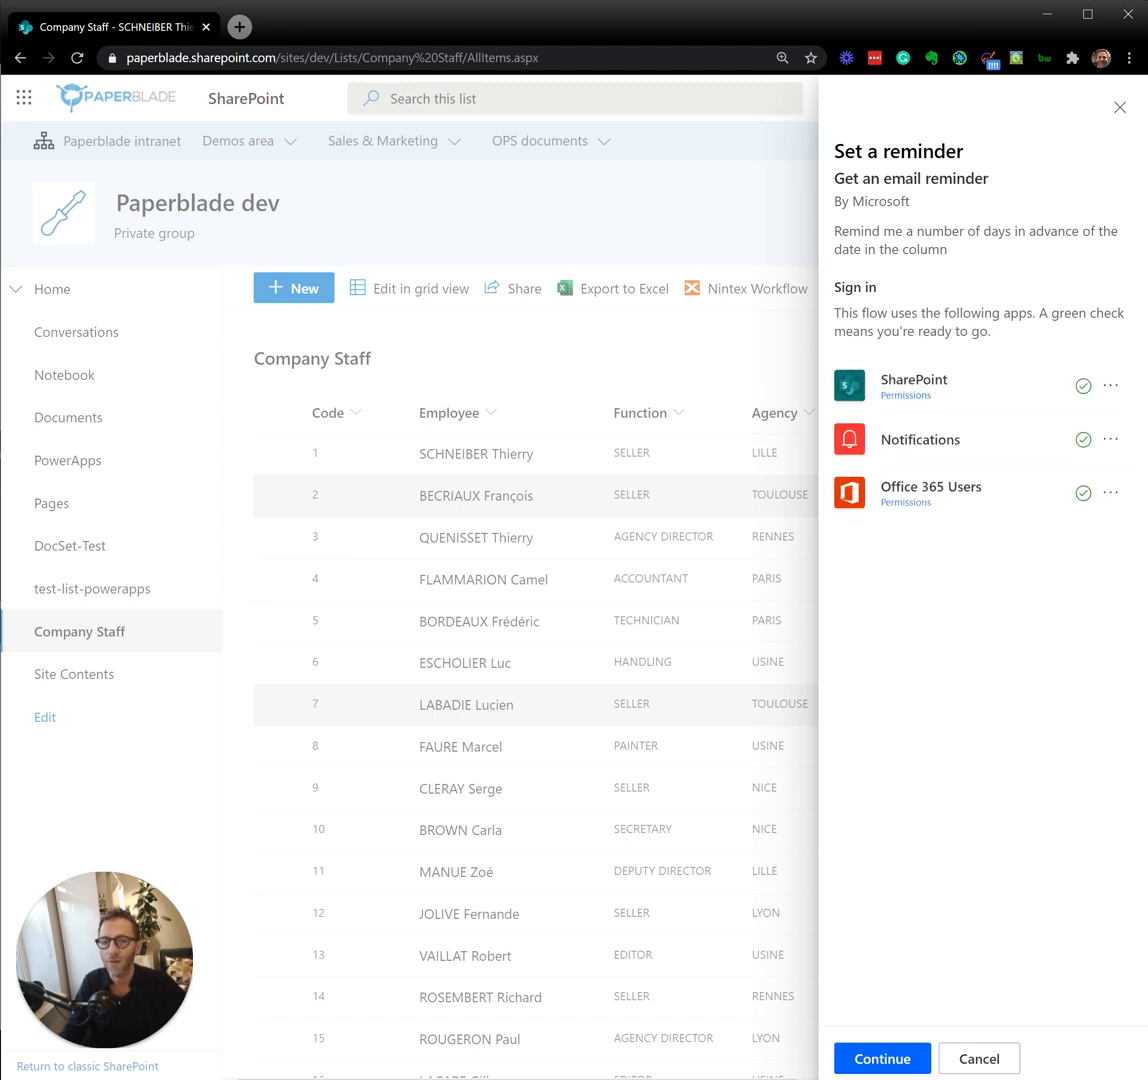
{"action": "left_click", "coordinate": [881, 1055]}
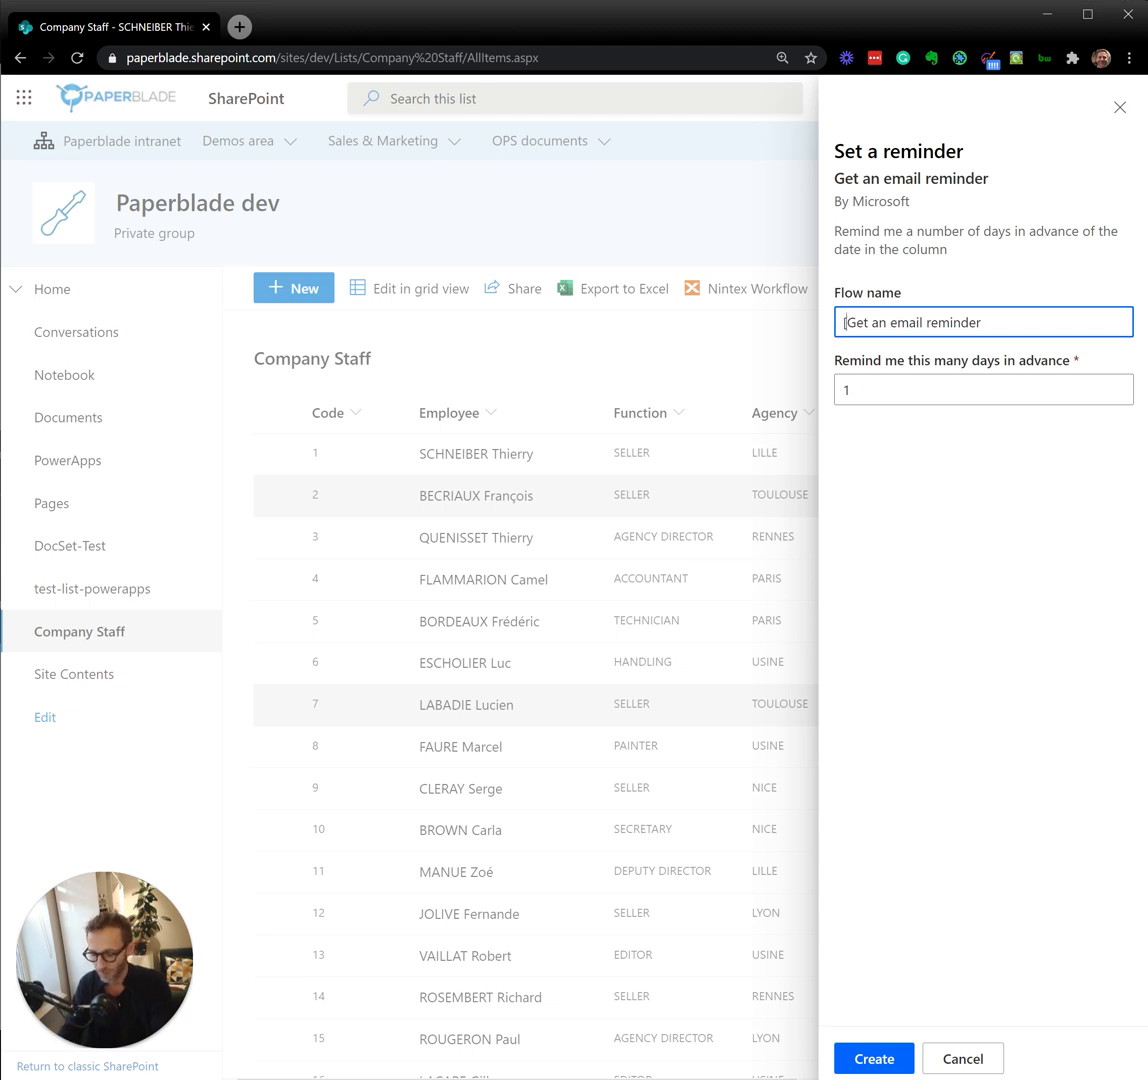
- Prefix the flow name with "[PB Dev - CompanyStaff] "
{"action": "type", "text": "P"}
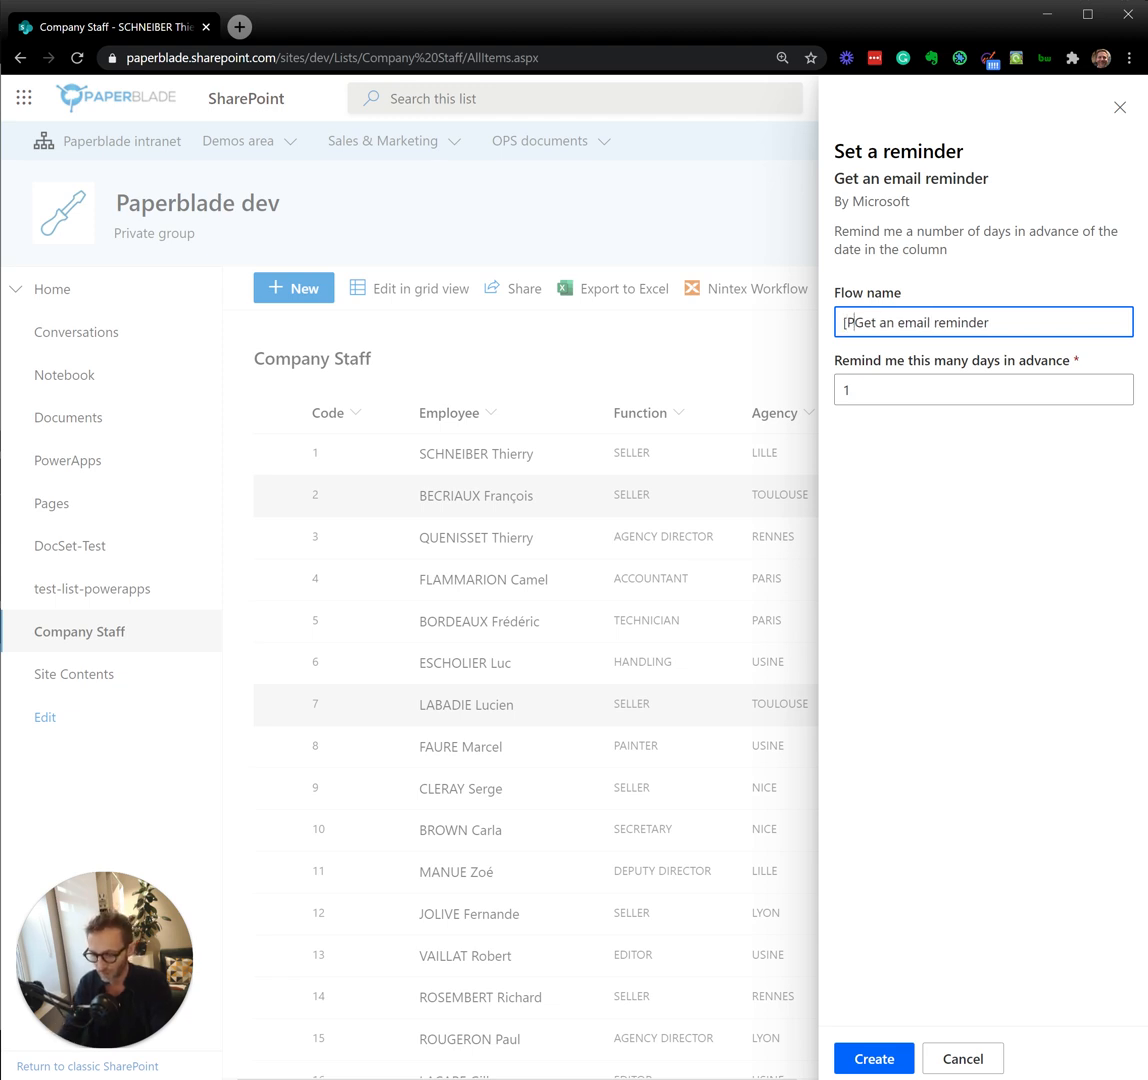
{"action": "type", "text": "B Dev -  "}
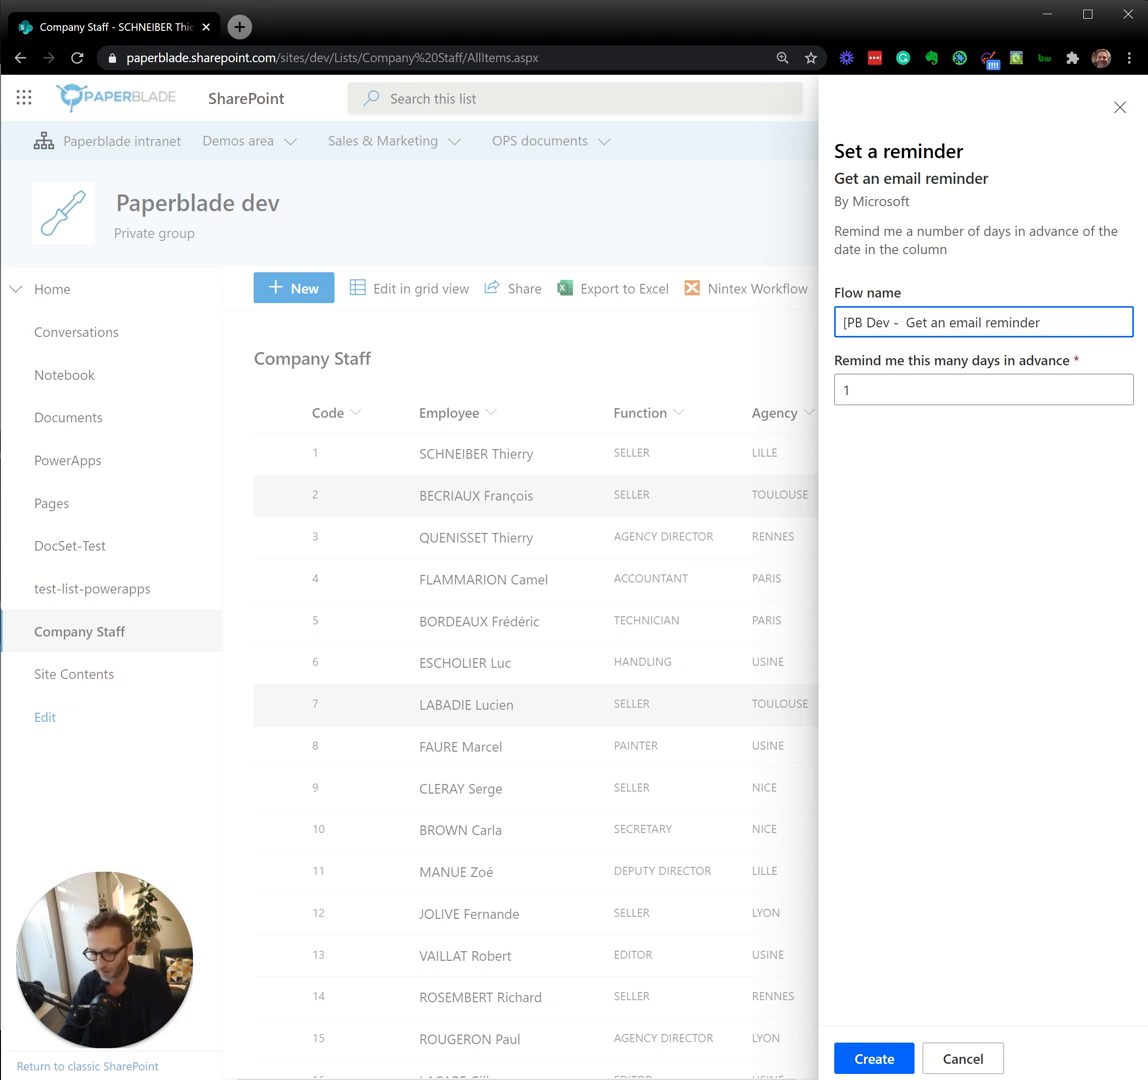
{"action": "type", "text": "CompanyStaff"}
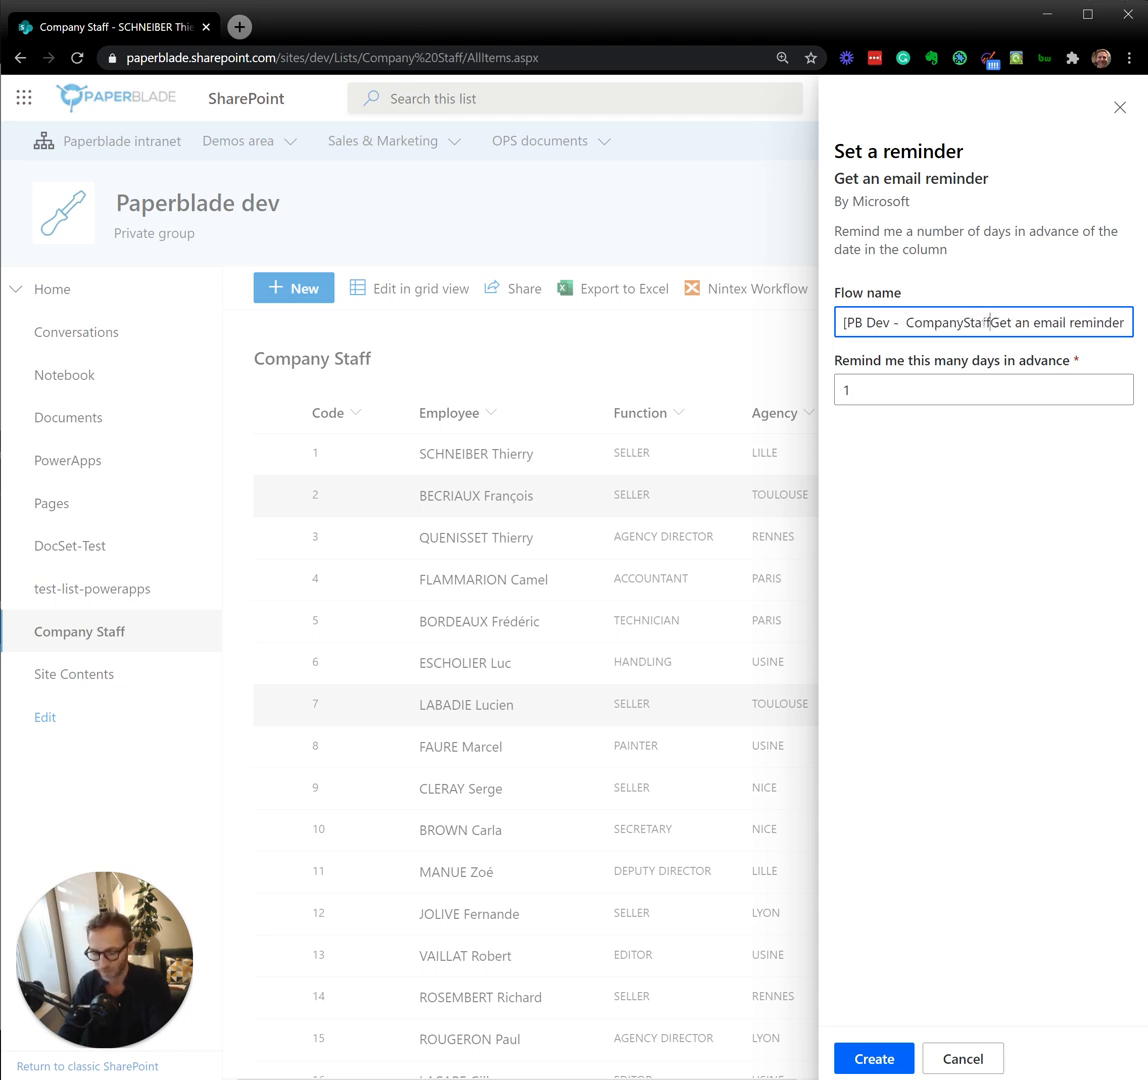
{"action": "type", "text": "]"}
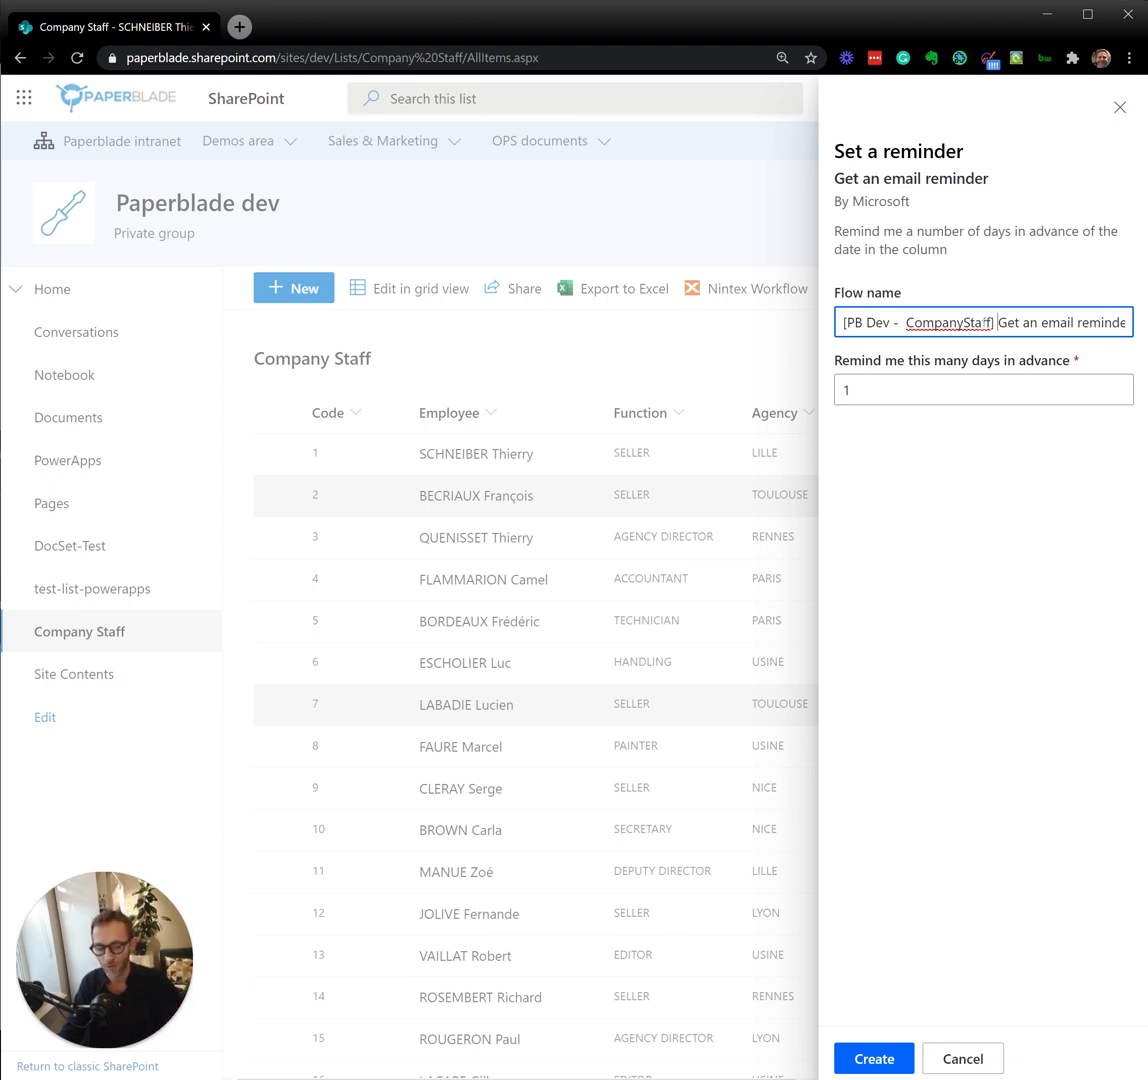
{"action": "key", "text": "shift+Home"}
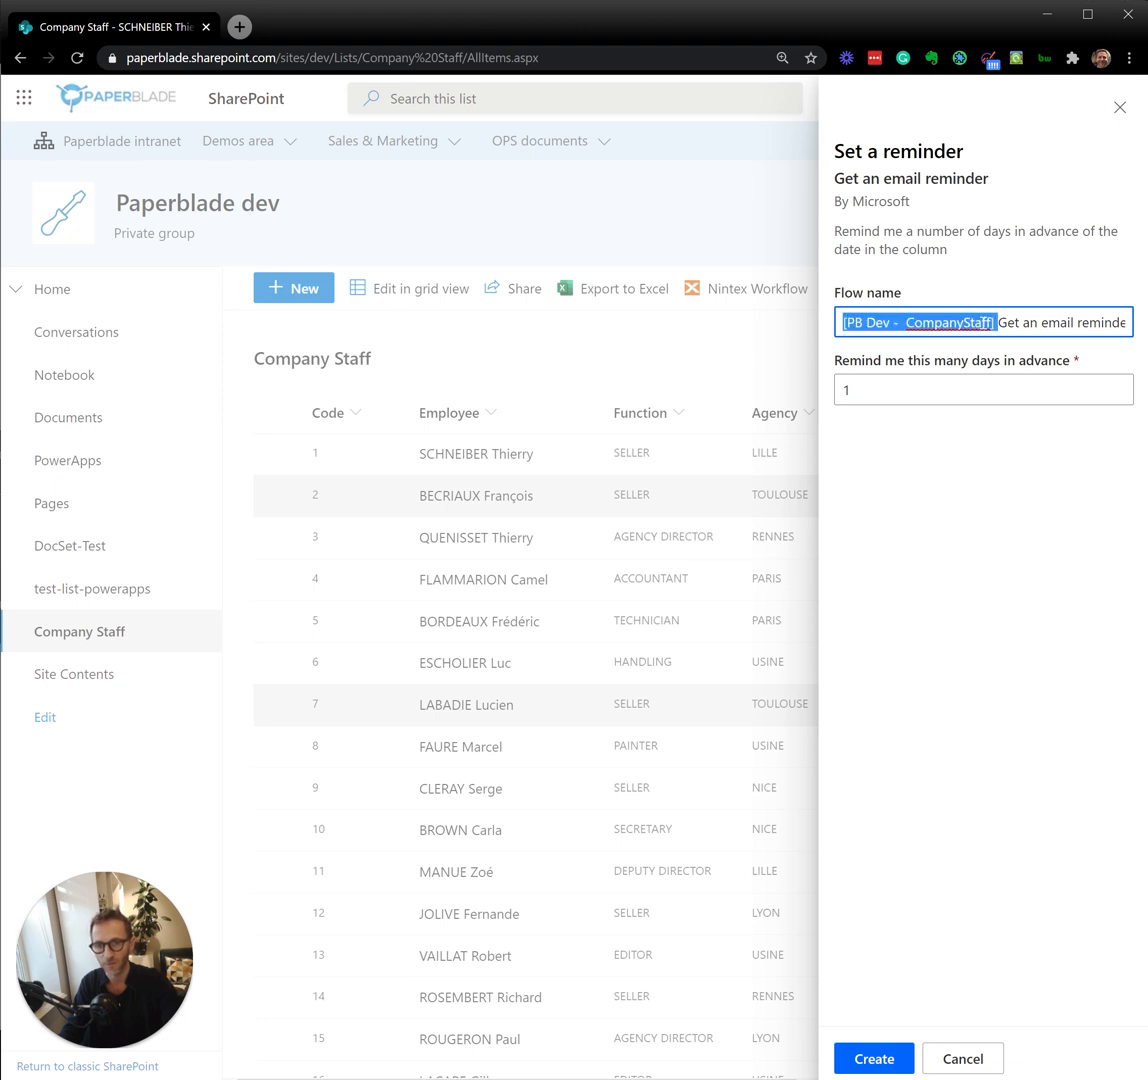
{"action": "key", "text": "Right"}
- Append "for Medical Visit" to the end of the flow name
{"action": "key", "text": "shift+End"}
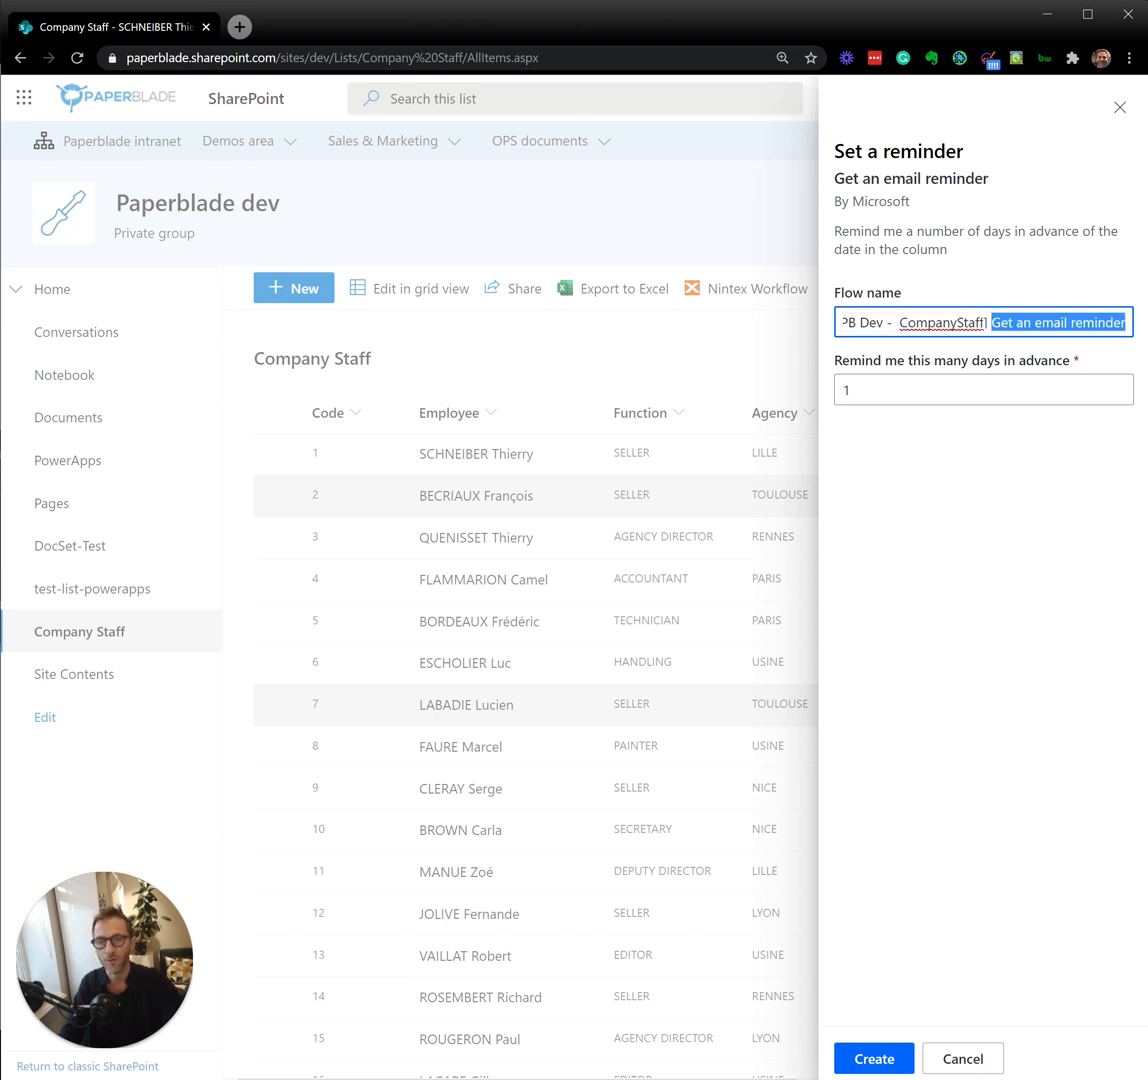
{"action": "key", "text": "Right"}
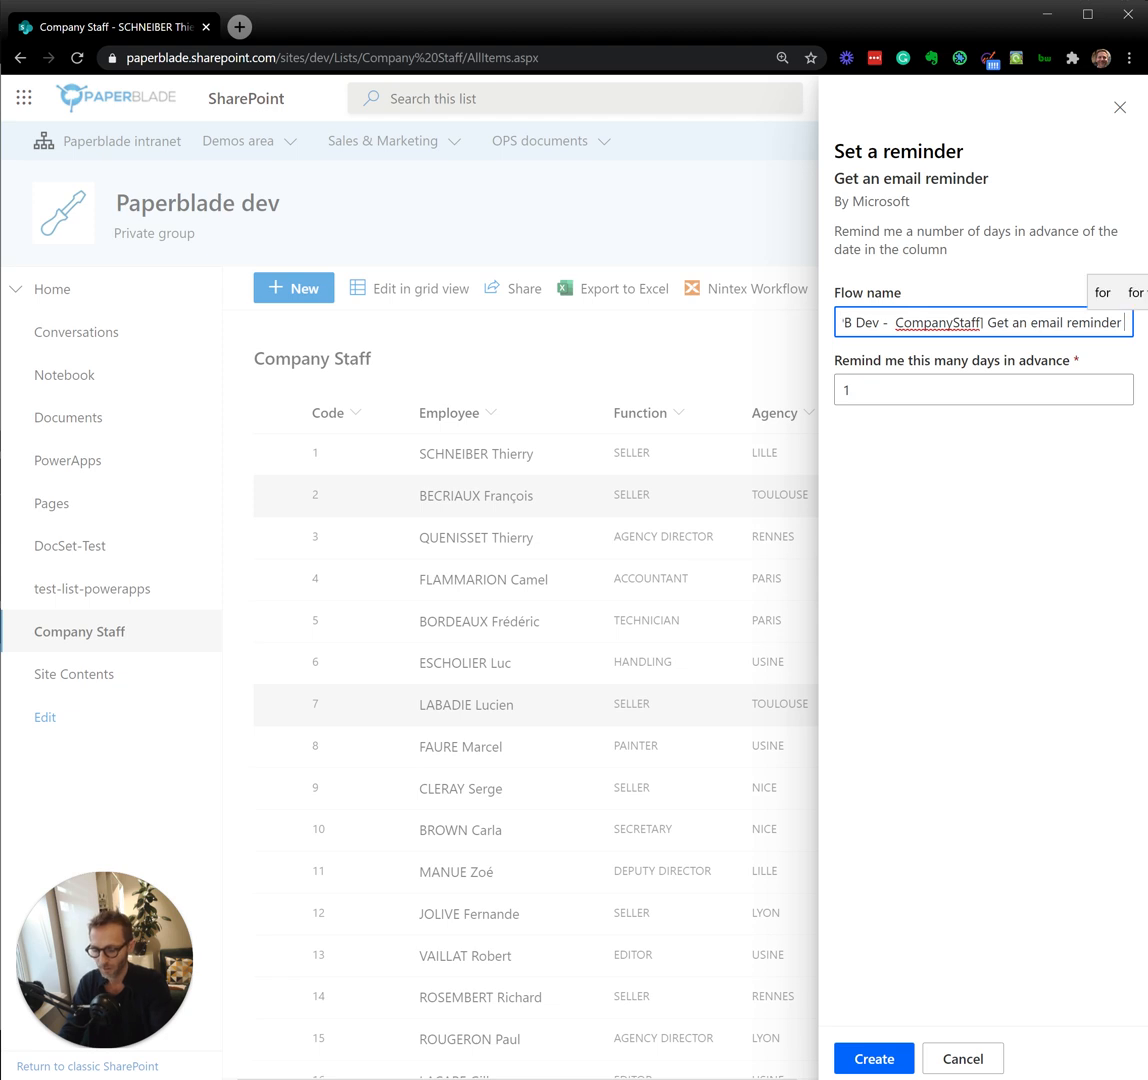
{"action": "type", "text": "for Medical "}
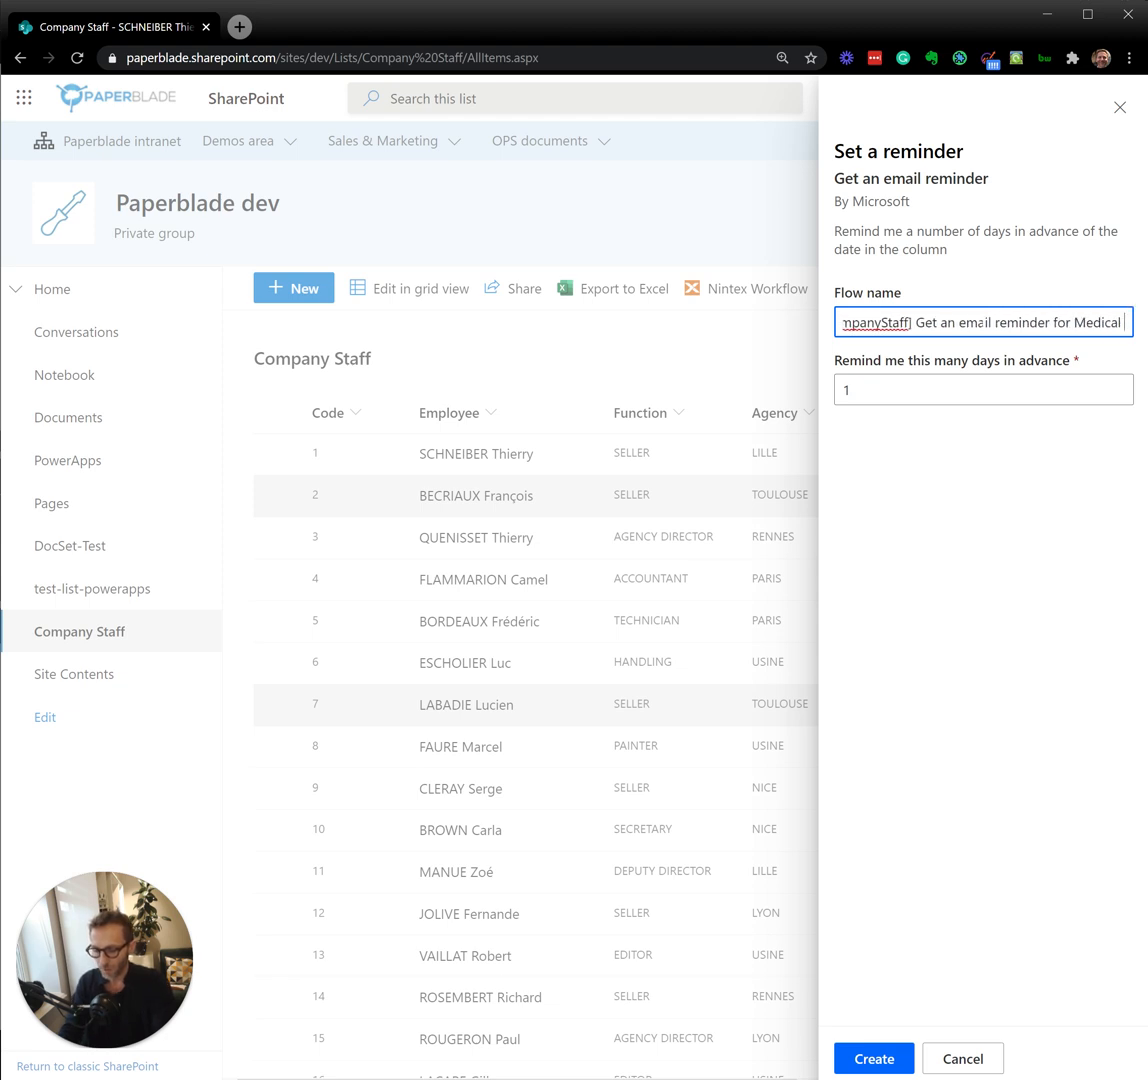
{"action": "type", "text": "Visit"}
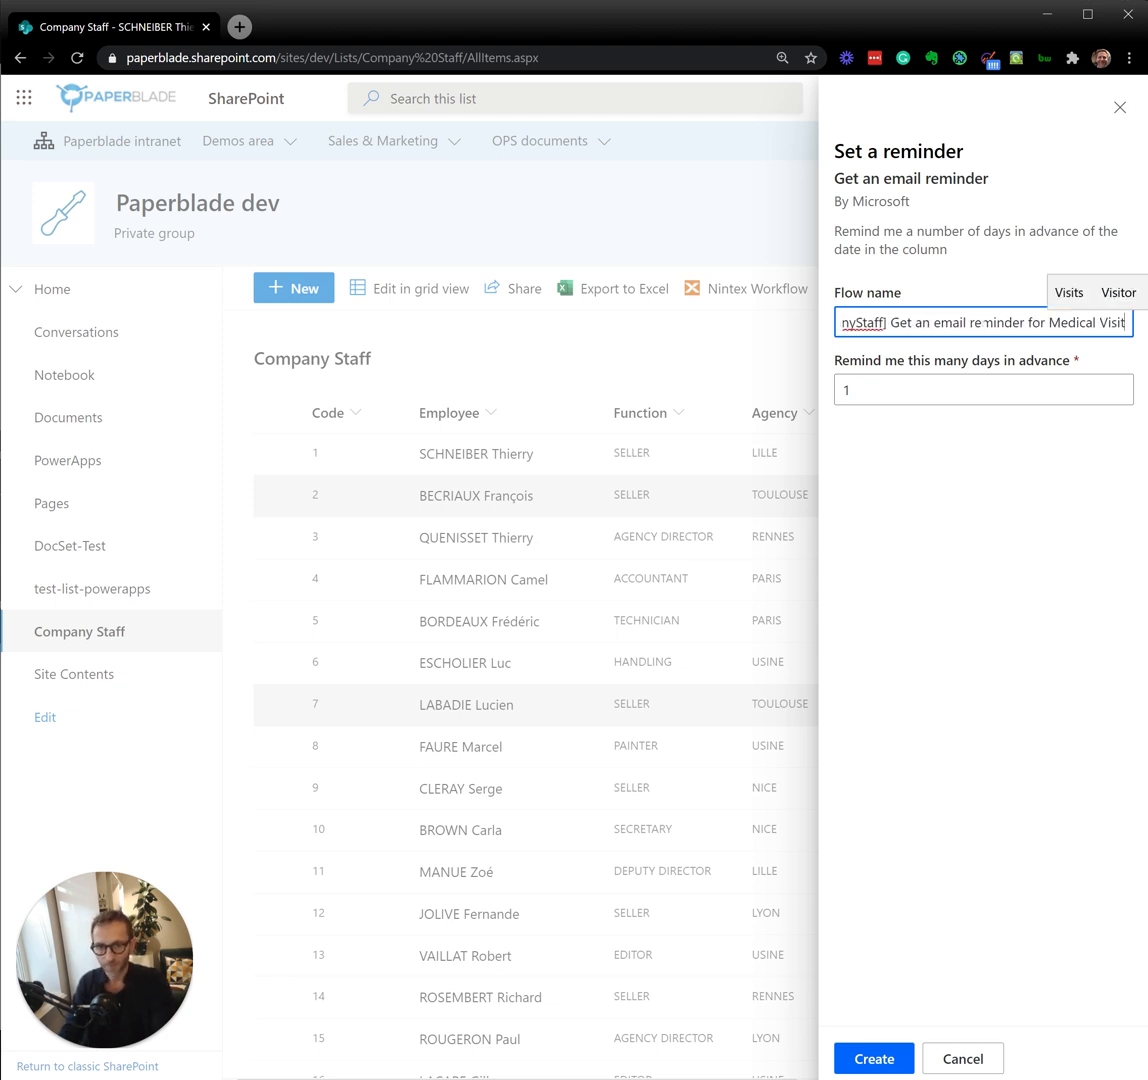
- Replace "for" with "before" in the flow name and add "date" at its end
{"action": "key", "text": "ctrl+shift+Left"}
{"action": "type", "text": "beofre"}
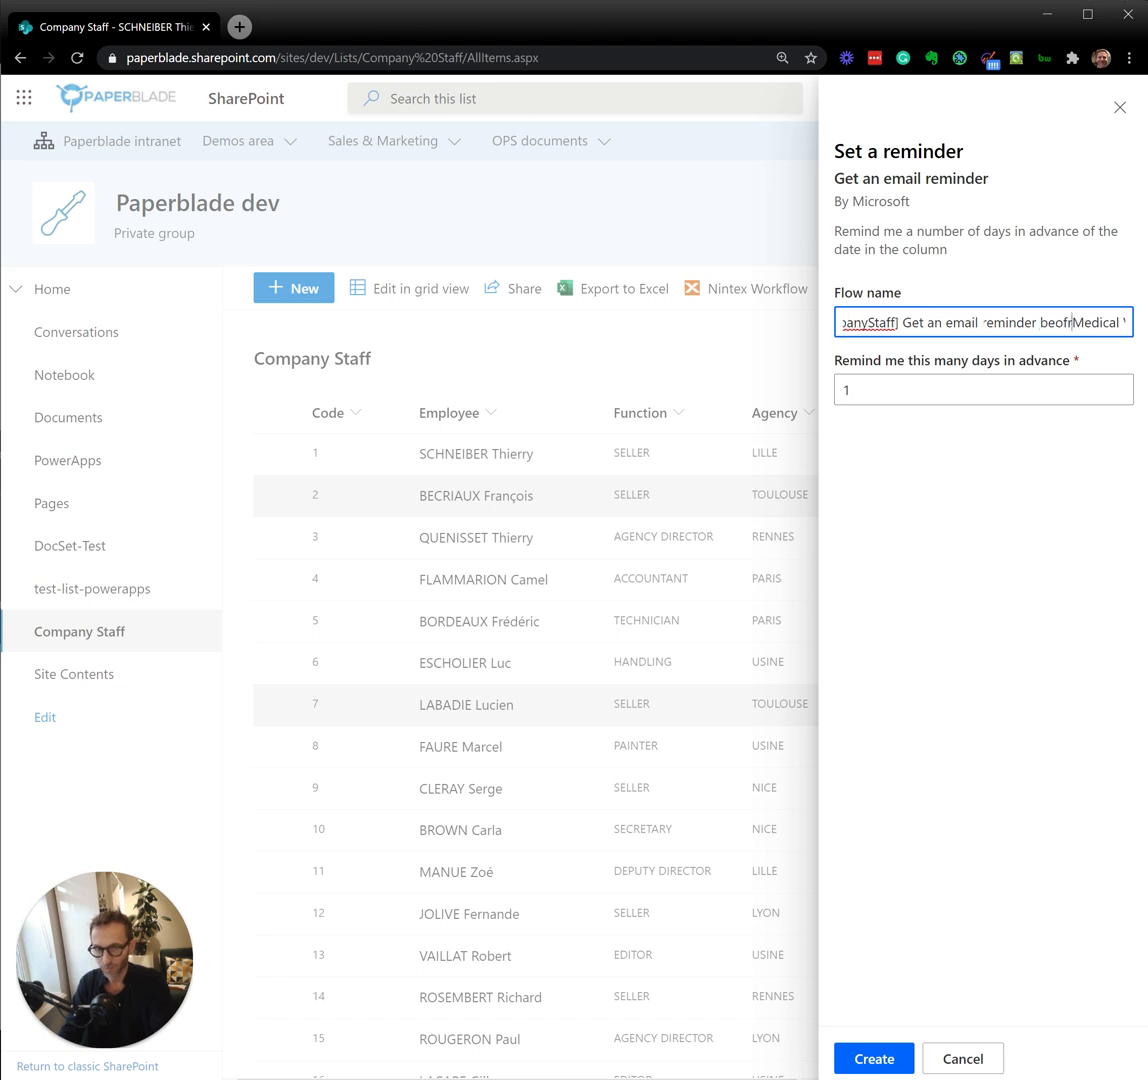
{"action": "key", "text": "BackSpace"}
{"action": "key", "text": "BackSpace"}
{"action": "key", "text": "BackSpace"}
{"action": "key", "text": "BackSpace"}
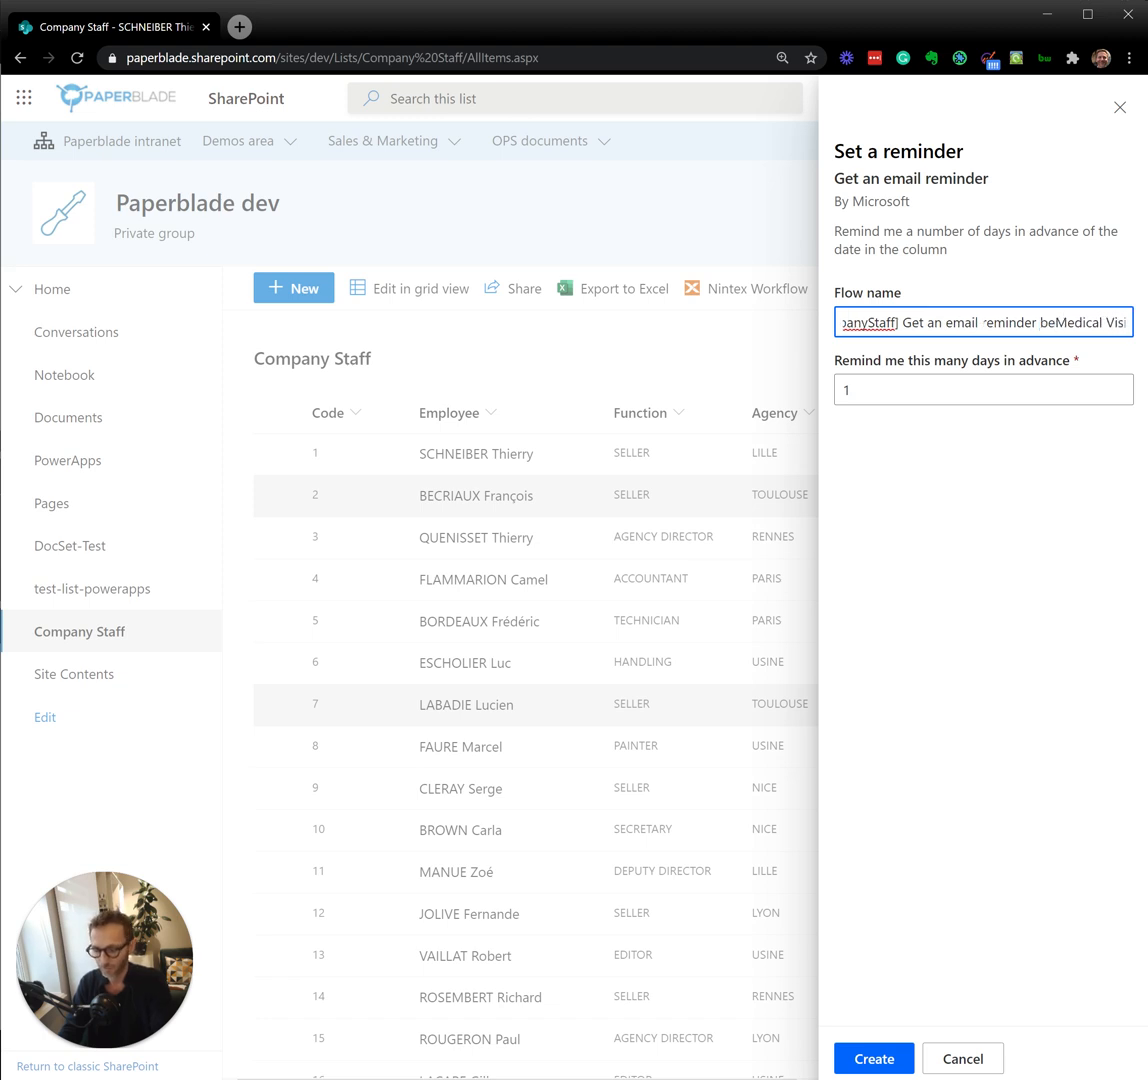
{"action": "type", "text": "fore"}
{"action": "key", "text": "End"}
{"action": "type", "text": "da"}
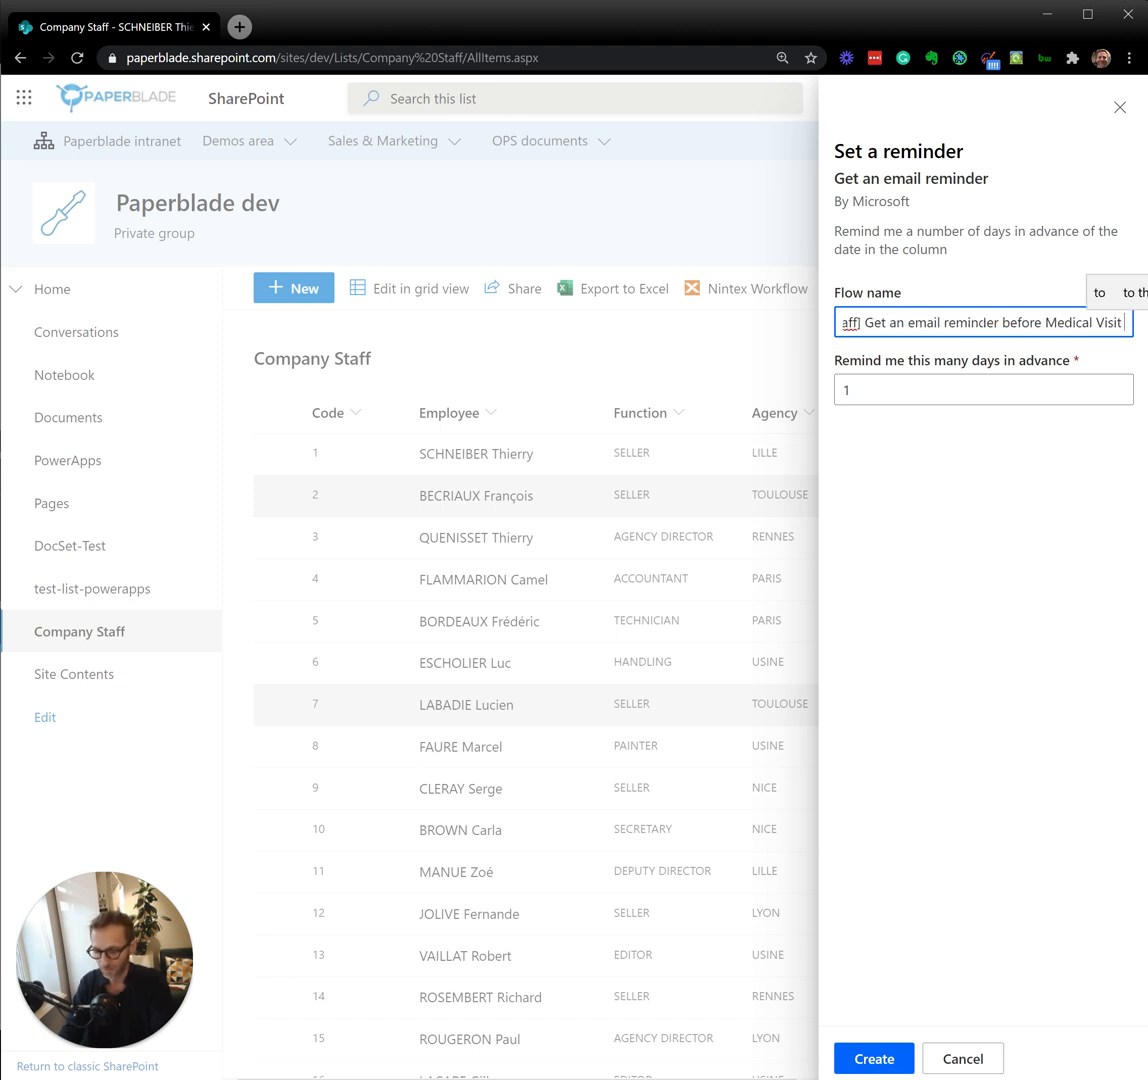
{"action": "type", "text": "te"}
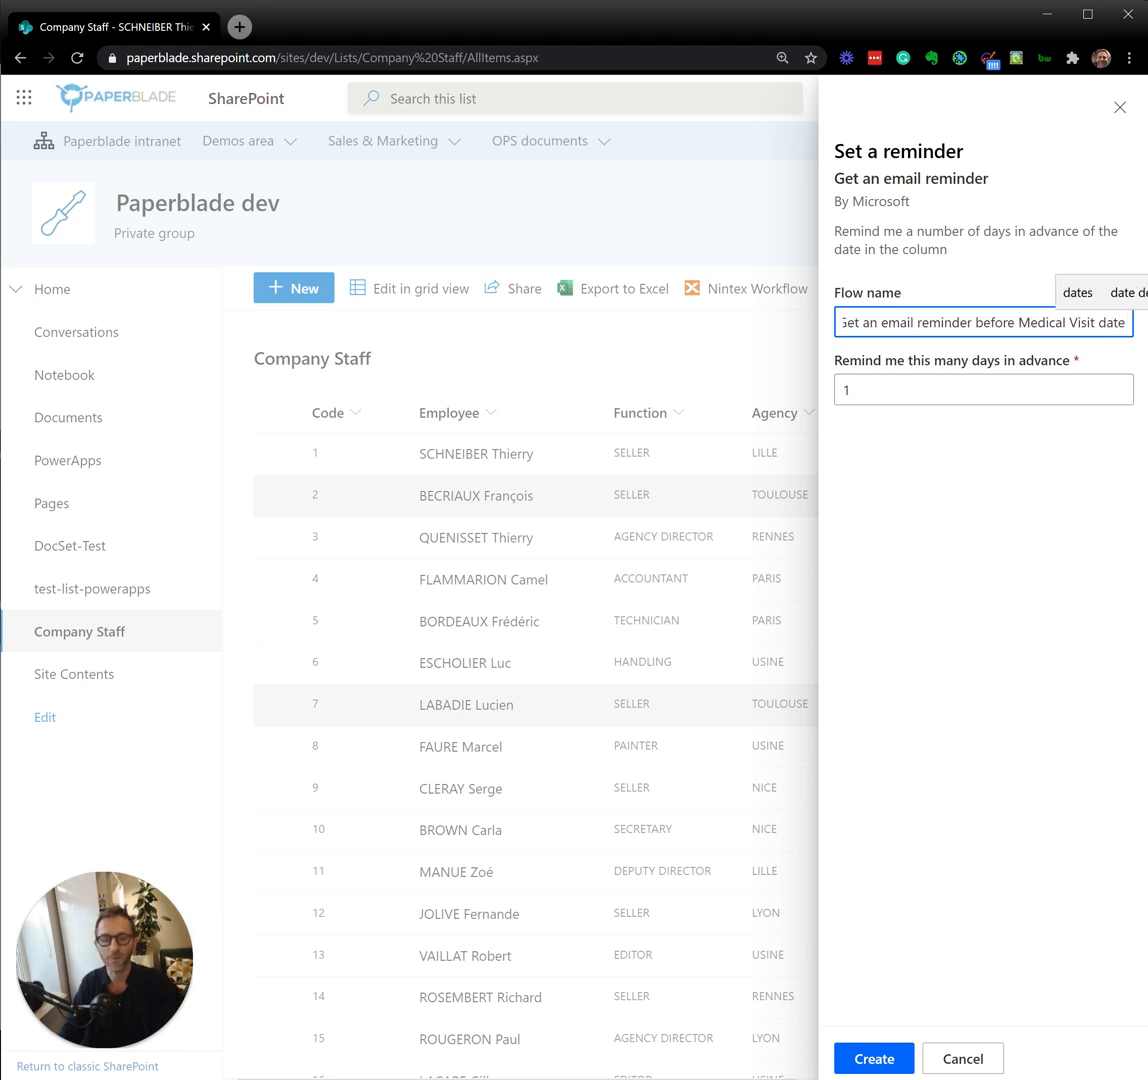
{"action": "left_click_drag", "start_coordinate": [960, 322], "coordinate": [802, 307]}
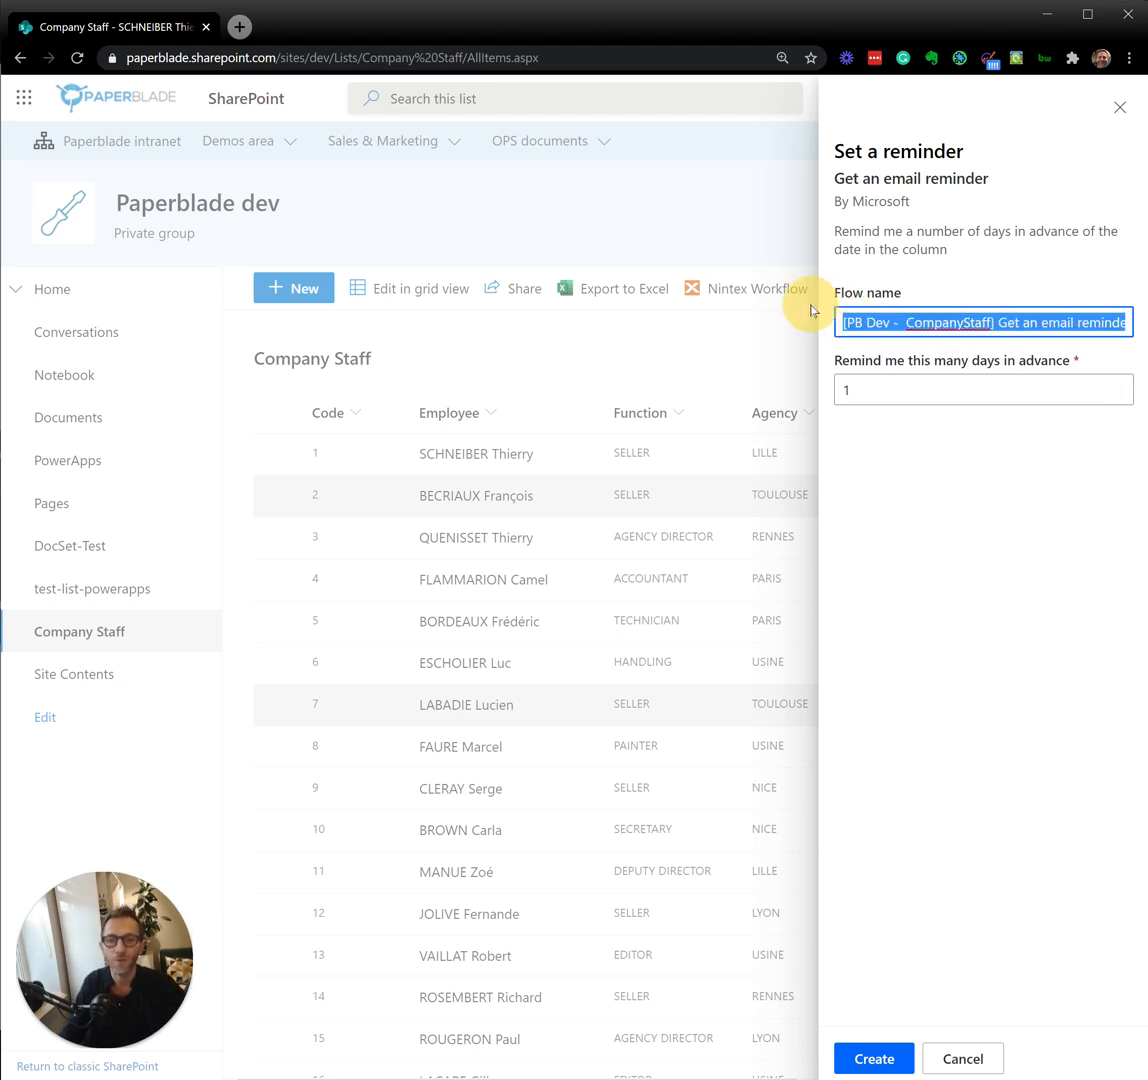
{"action": "left_click", "coordinate": [998, 324]}
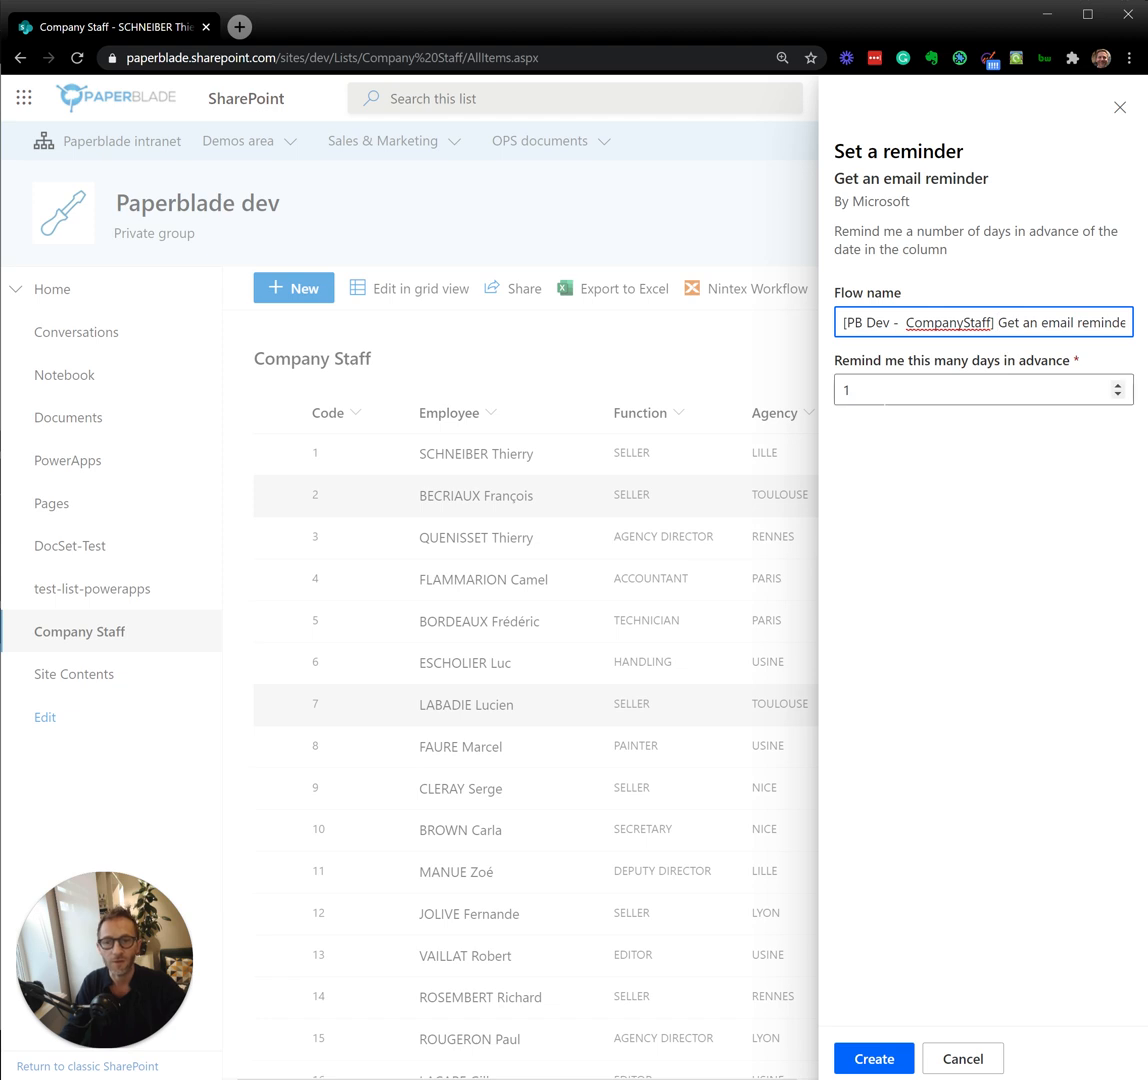
- Set the reminder to 10 days in advance and create the flow
{"action": "left_click", "coordinate": [843, 389]}
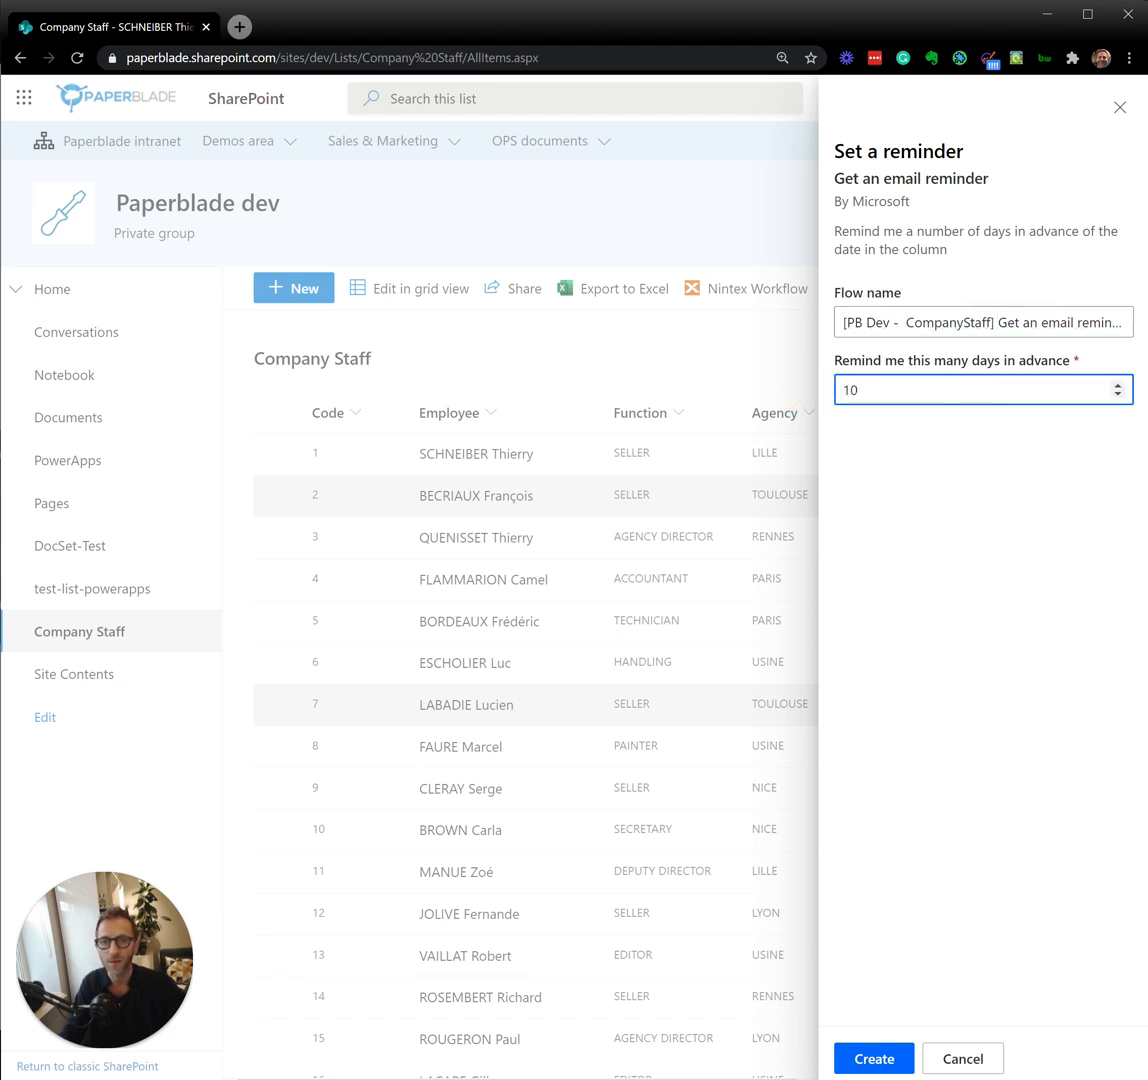
{"action": "left_click", "coordinate": [873, 1058]}
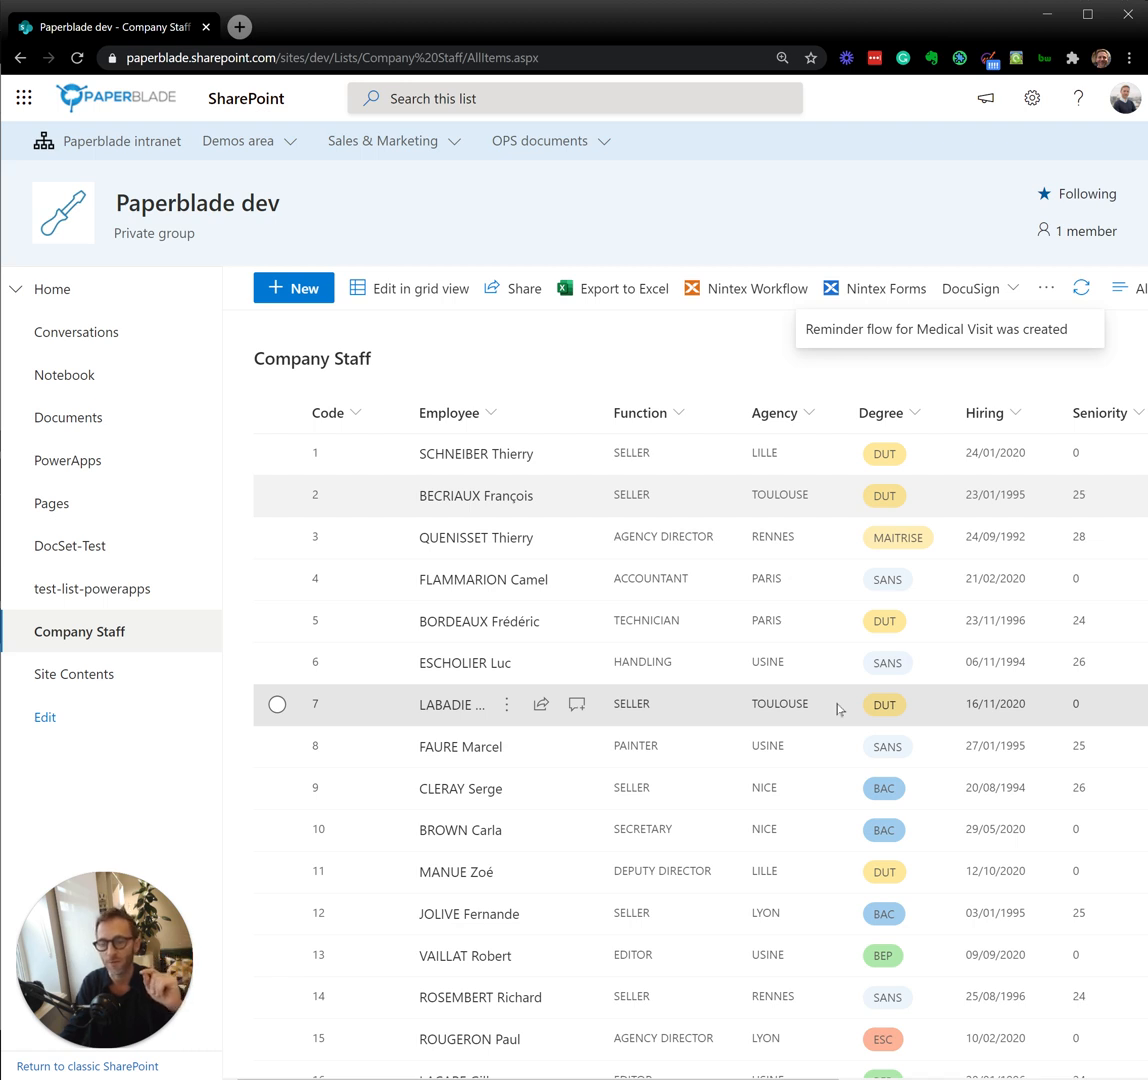
{"action": "left_click", "coordinate": [1049, 298]}
{"action": "mouse_move", "coordinate": [1032, 364]}
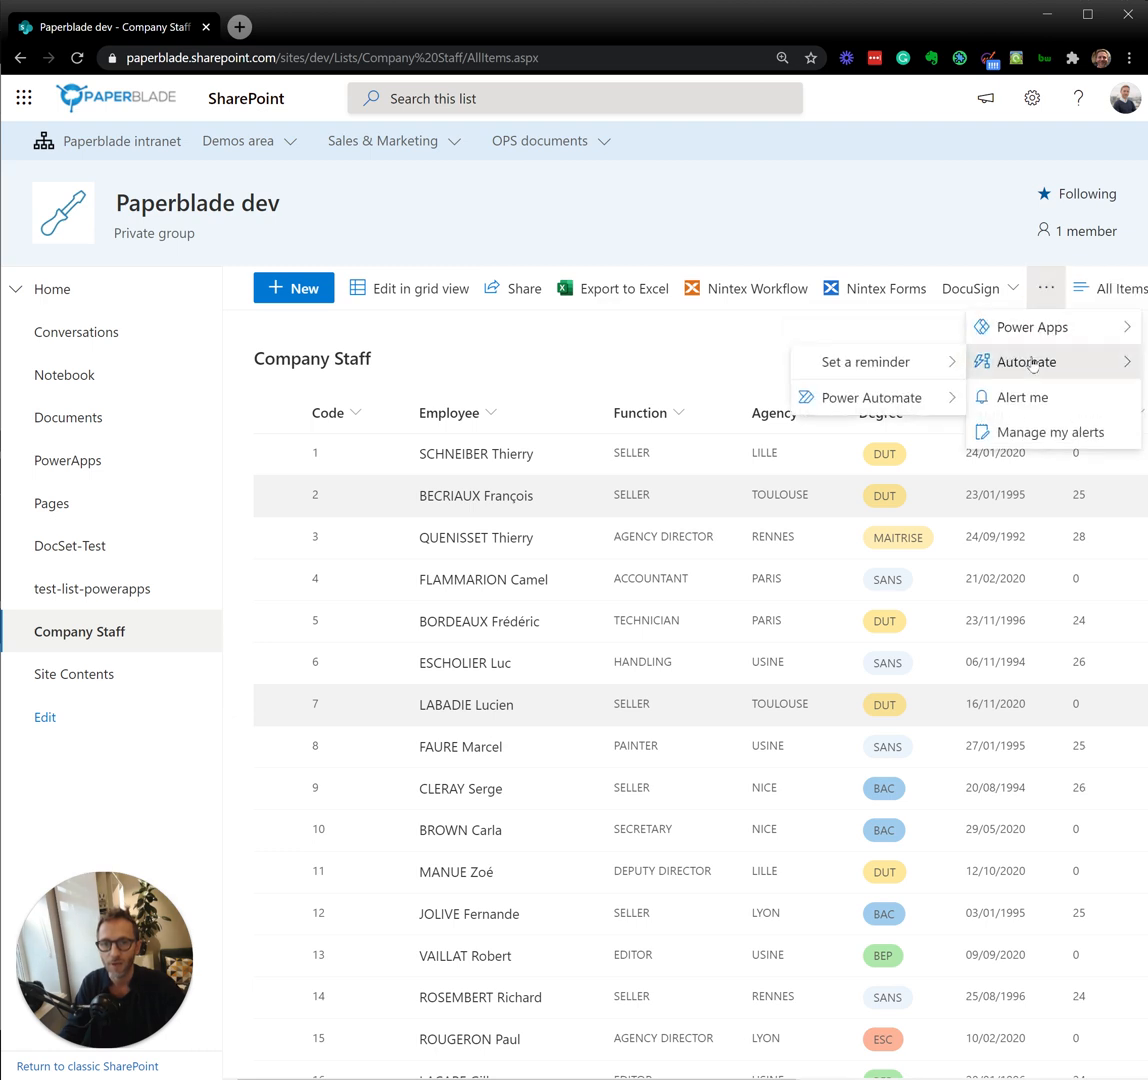
{"action": "mouse_move", "coordinate": [940, 366]}
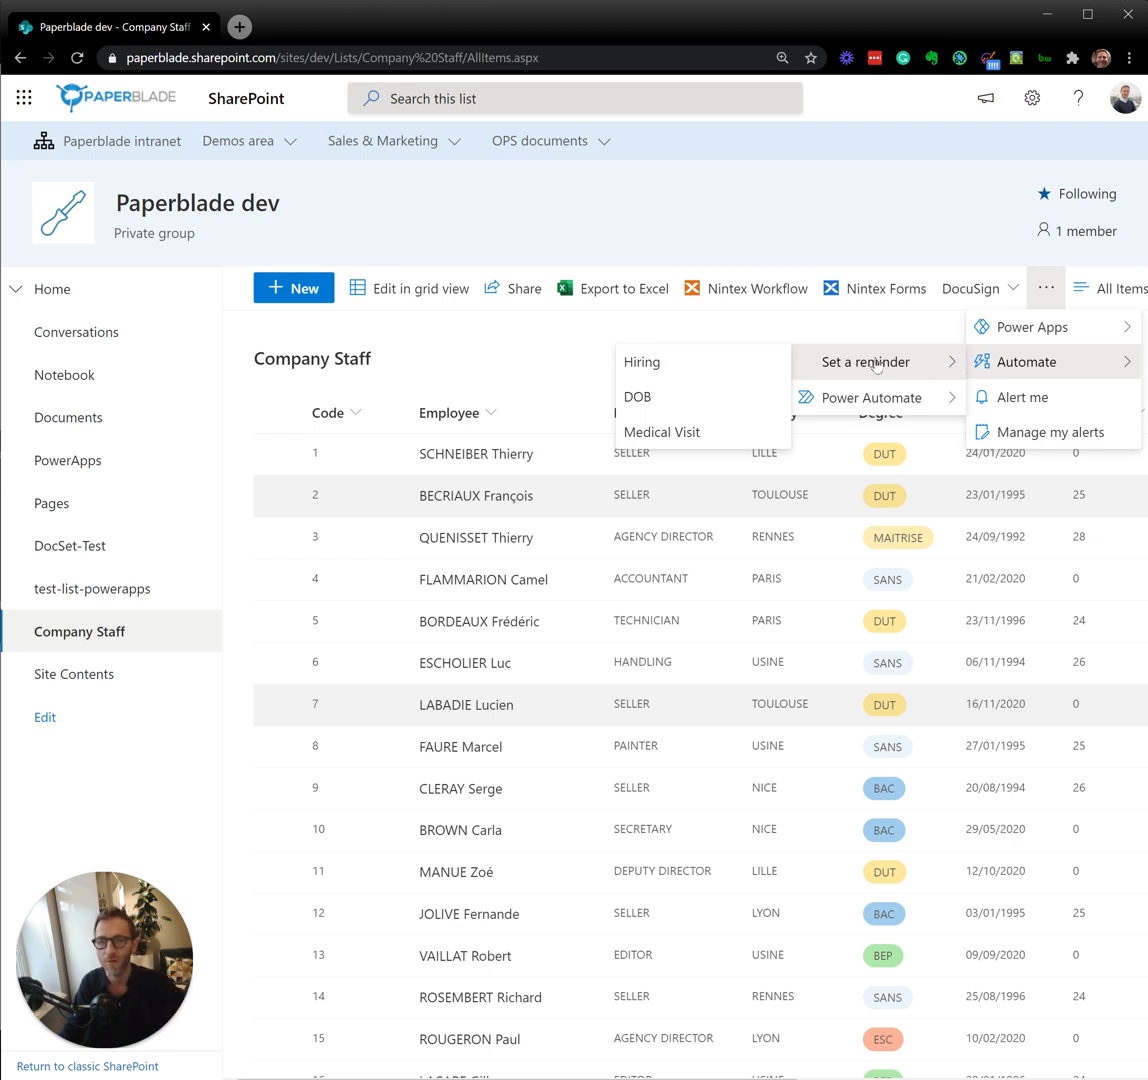
{"action": "mouse_move", "coordinate": [873, 402]}
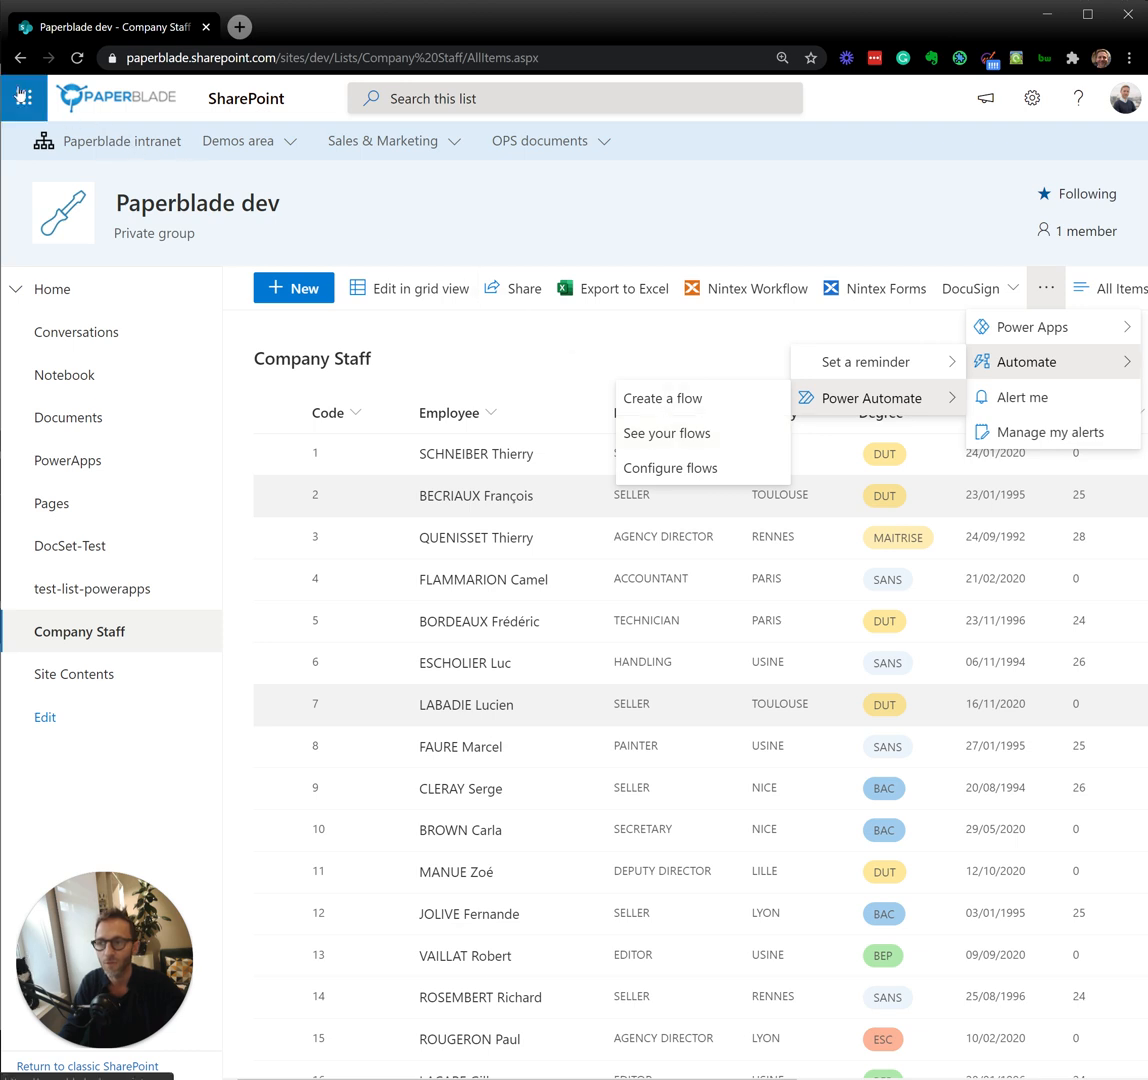
{"action": "left_click", "coordinate": [22, 96]}
{"action": "mouse_move", "coordinate": [205, 411]}
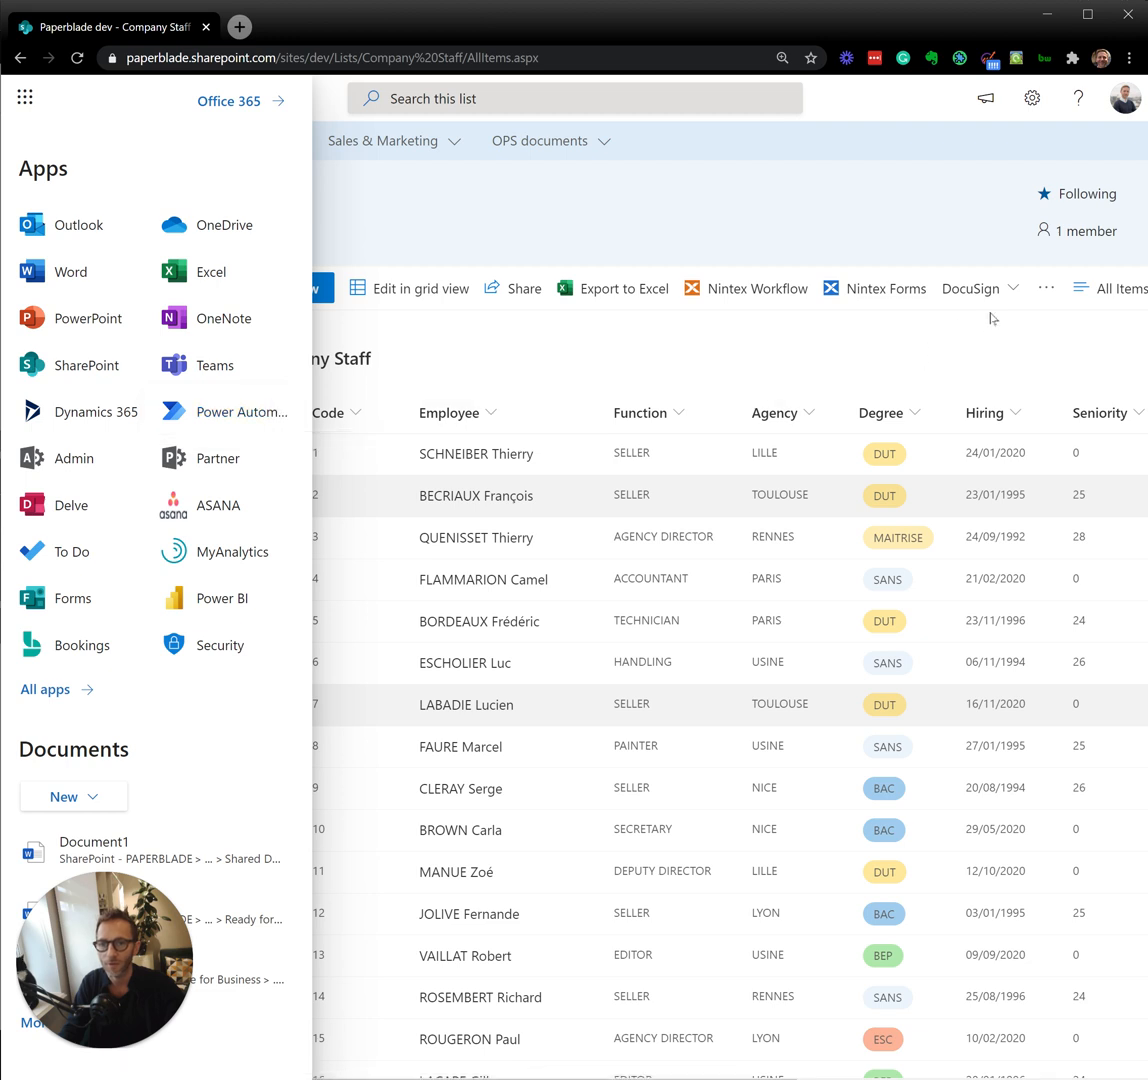
- Go from the list to your existing flows in Power Automate and open the CompanyStaff email reminder flow for editing
{"action": "left_click", "coordinate": [1042, 290]}
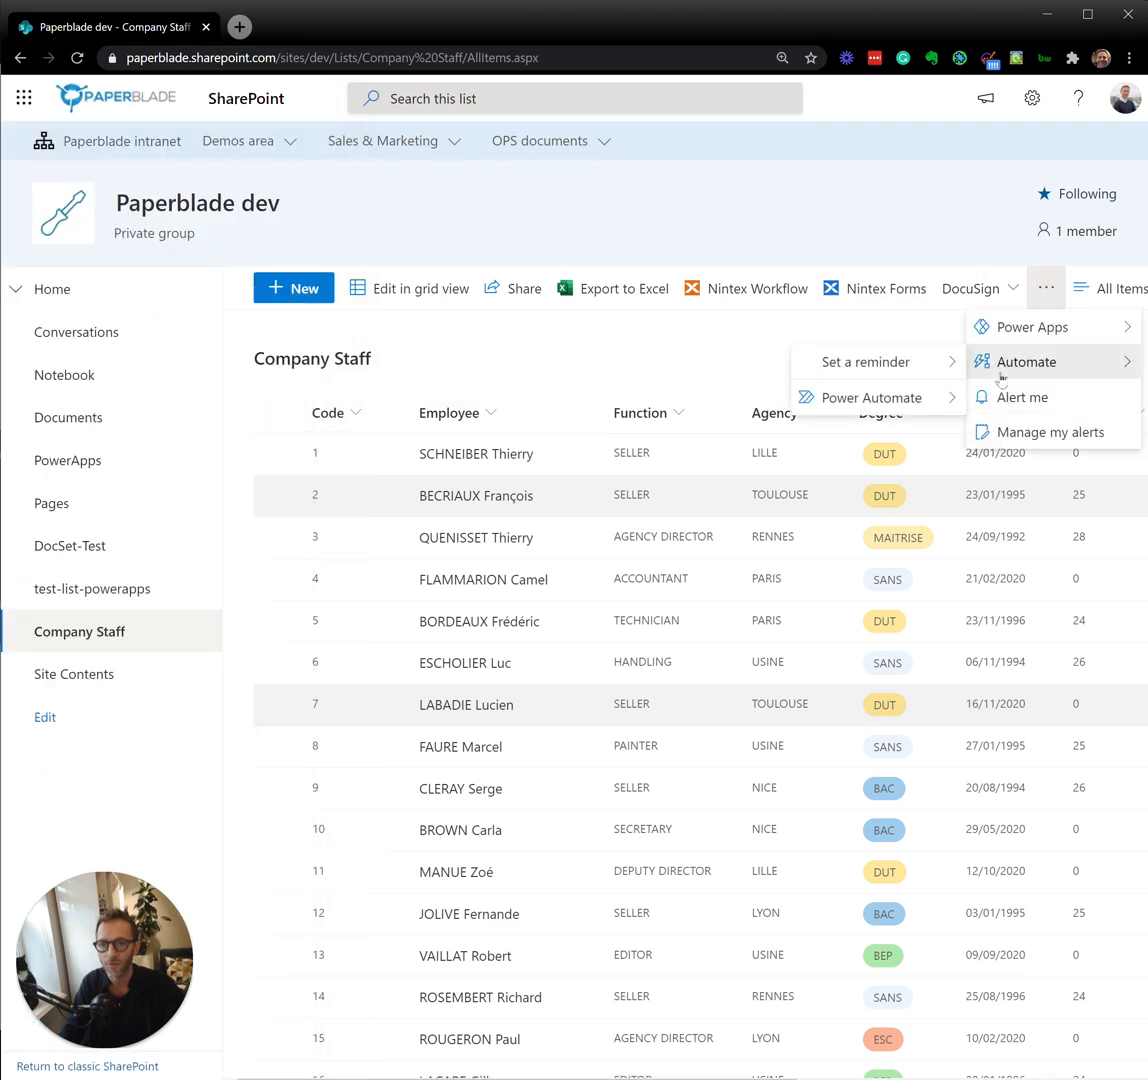
{"action": "mouse_move", "coordinate": [838, 400]}
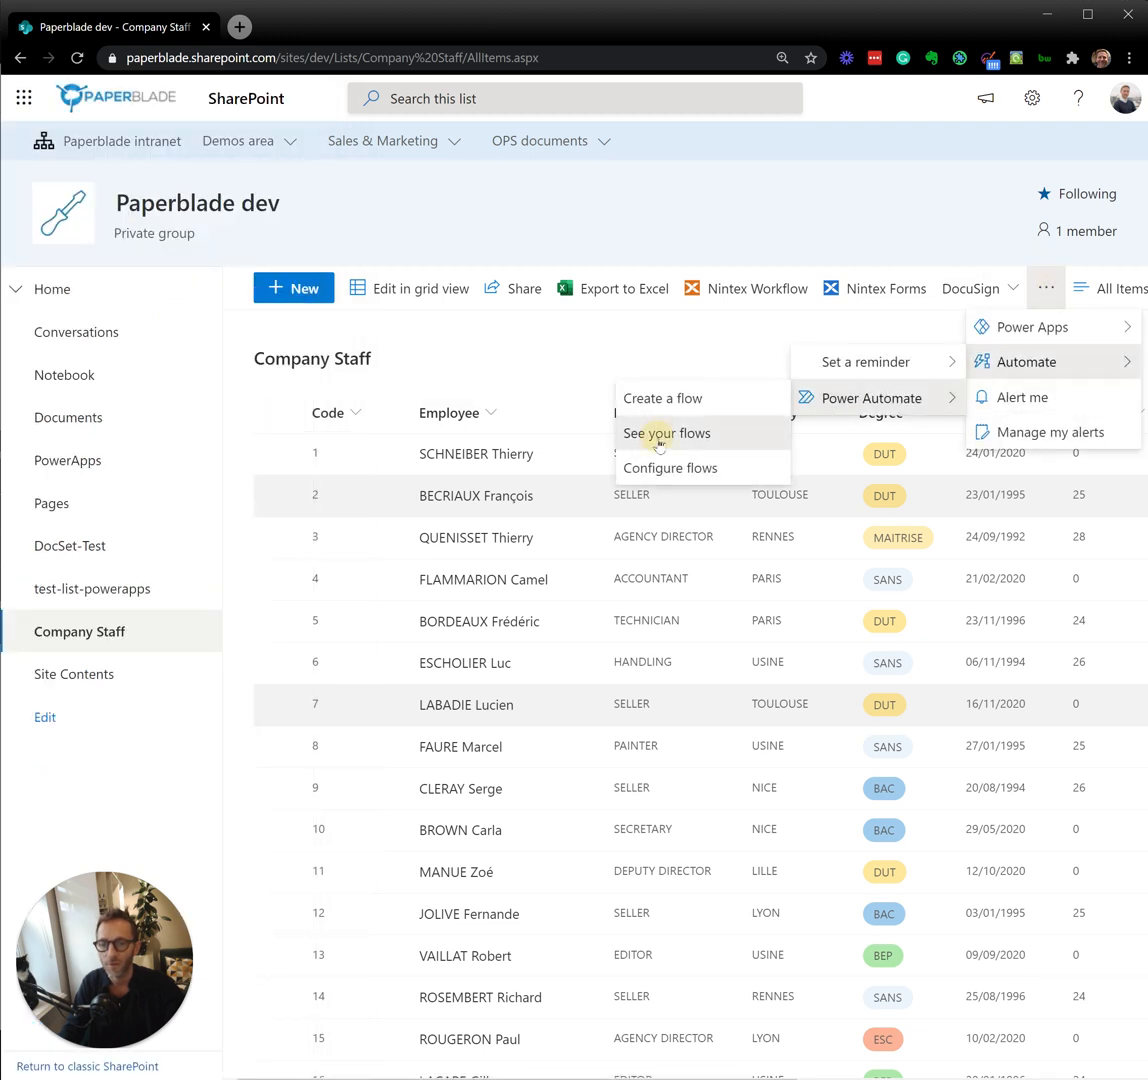
{"action": "left_click", "coordinate": [660, 436]}
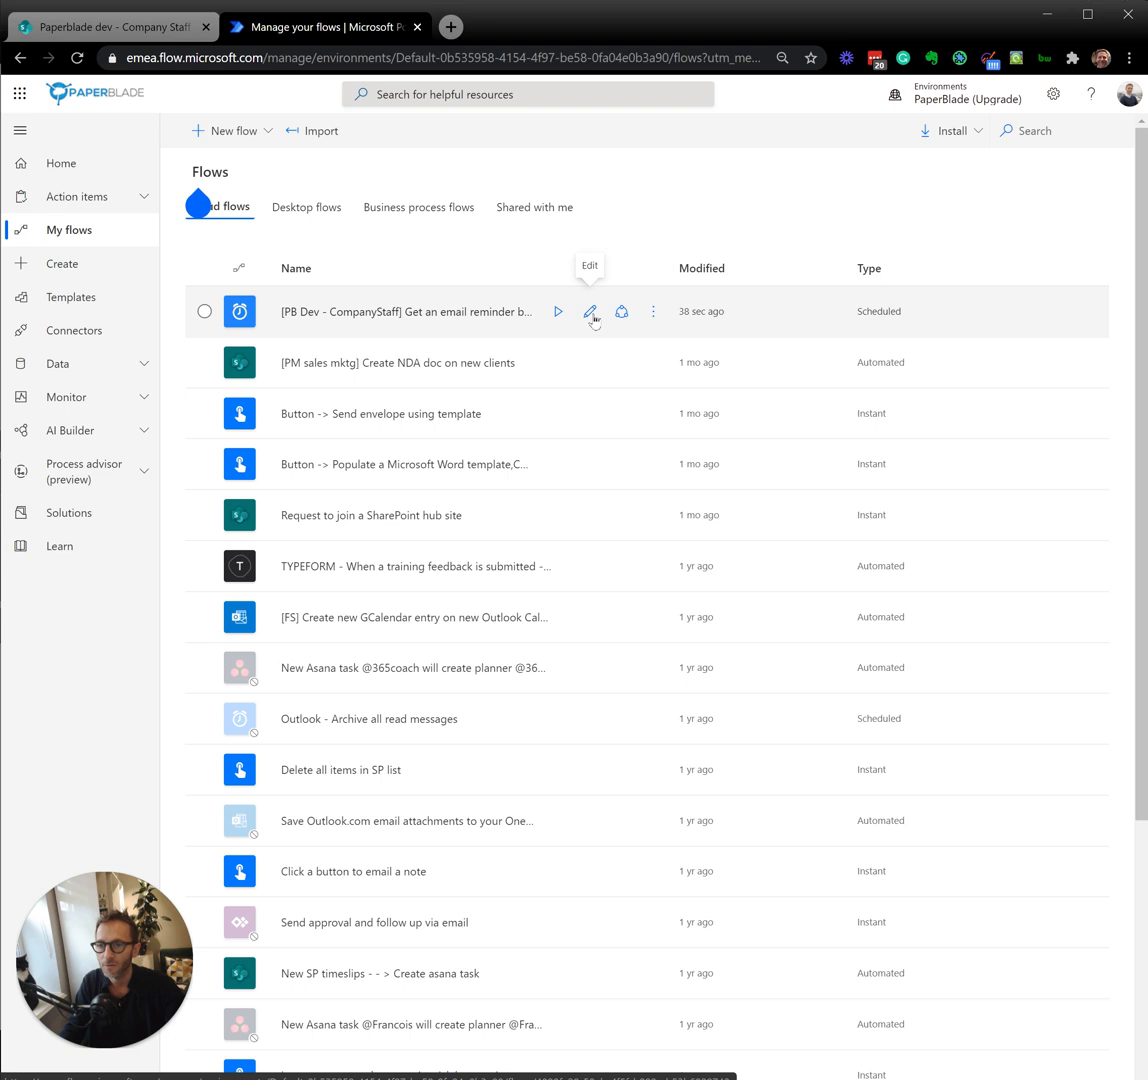
{"action": "left_click", "coordinate": [591, 314]}
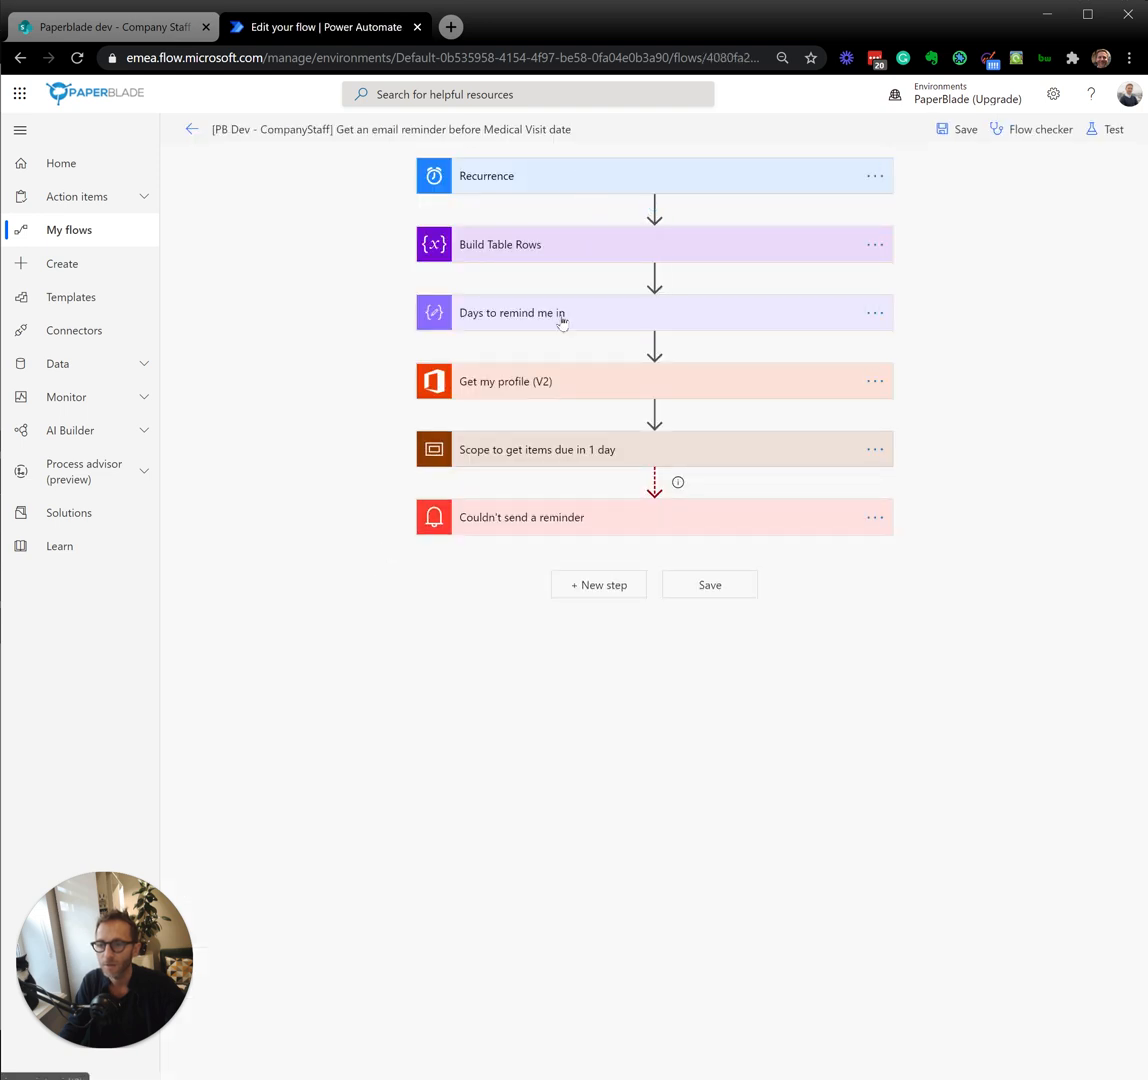
- Expand the "Scope to get items due in 1 day" and its condition down to the details of "Send me a reminder email"
{"action": "left_click", "coordinate": [551, 451]}
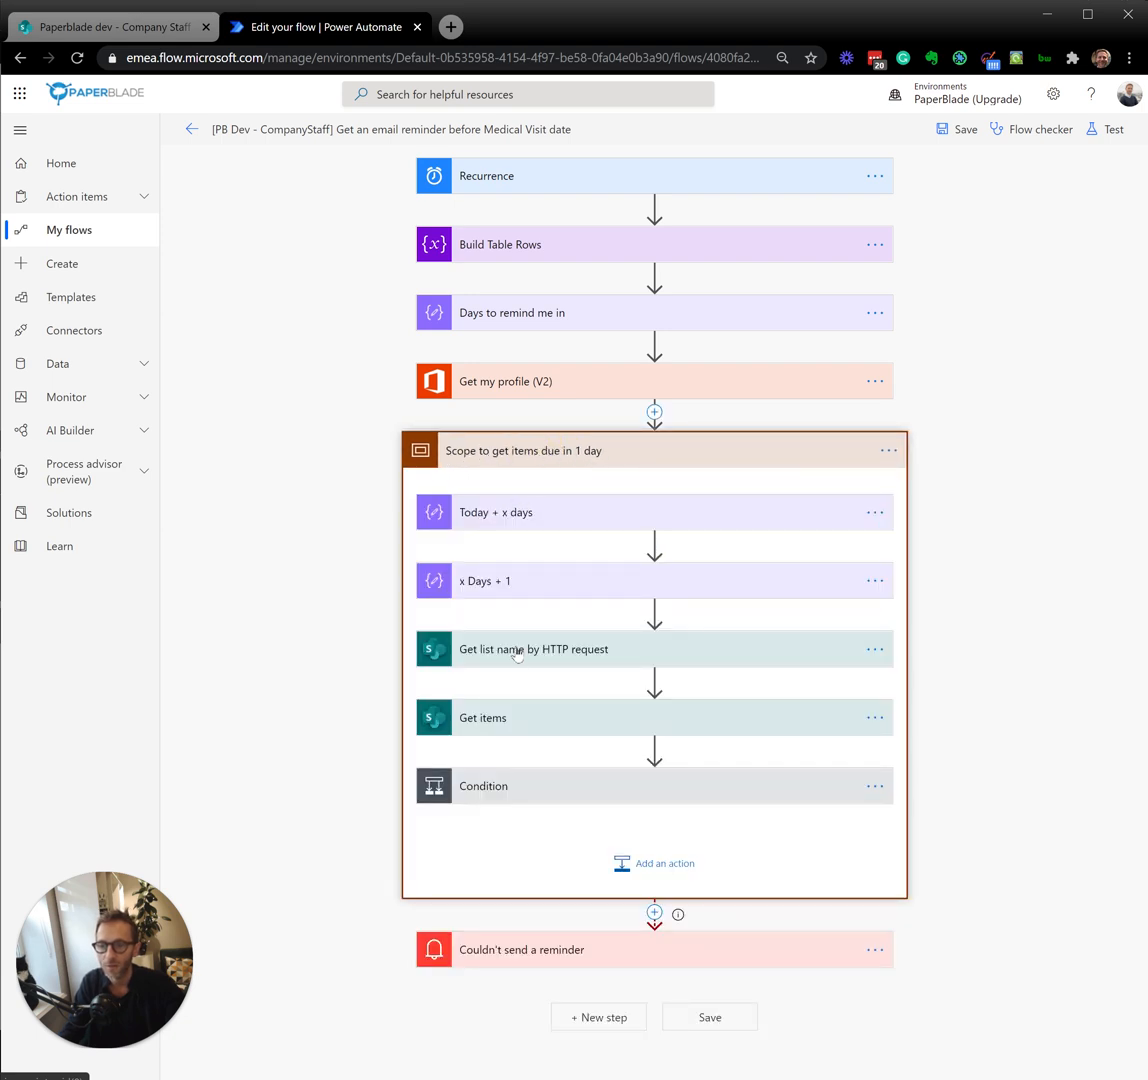
{"action": "left_click", "coordinate": [543, 792]}
{"action": "scroll", "coordinate": [479, 806], "scroll_direction": "down", "scroll_amount": 2}
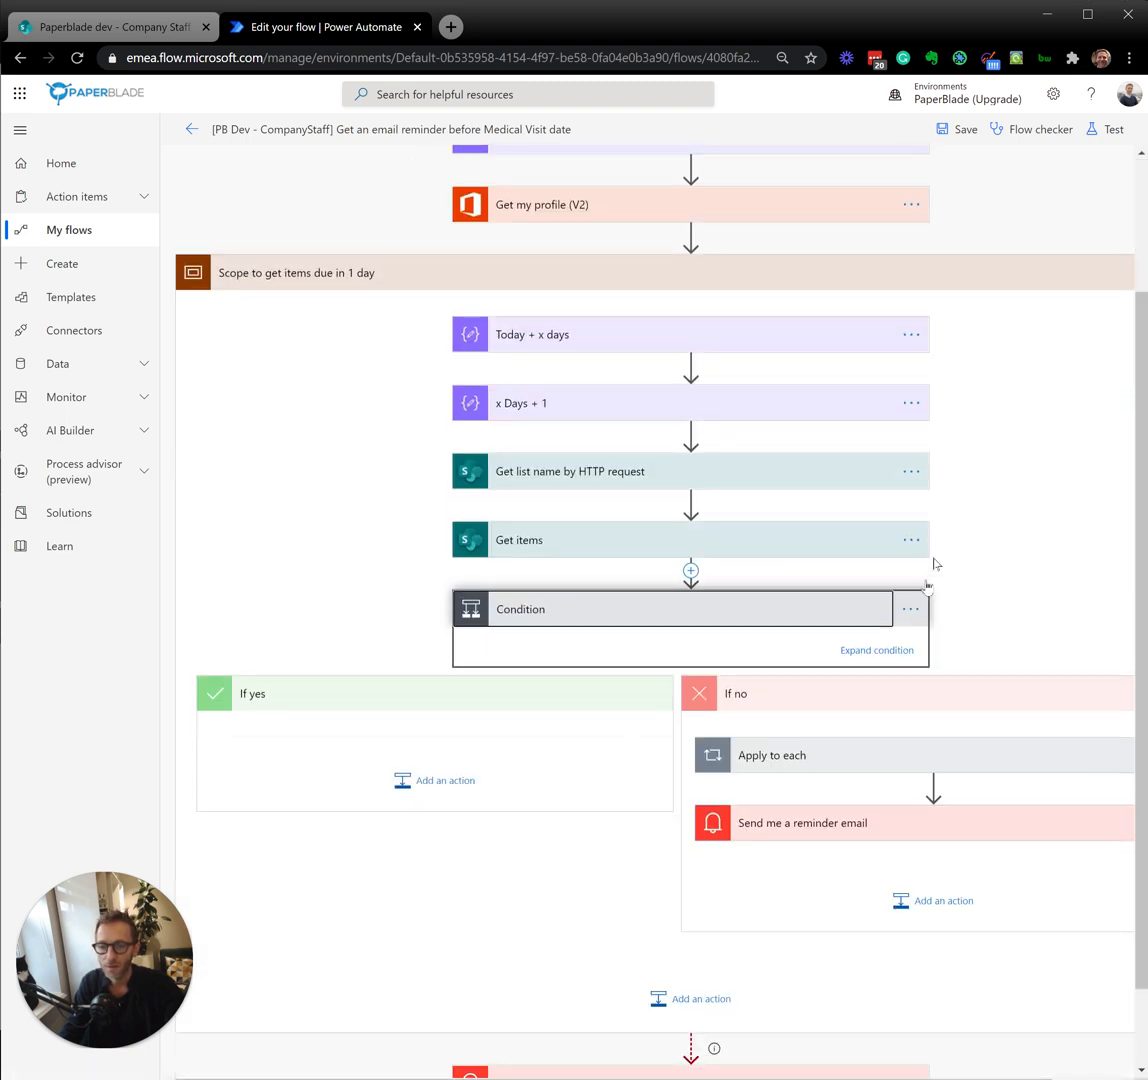
{"action": "left_click", "coordinate": [873, 822]}
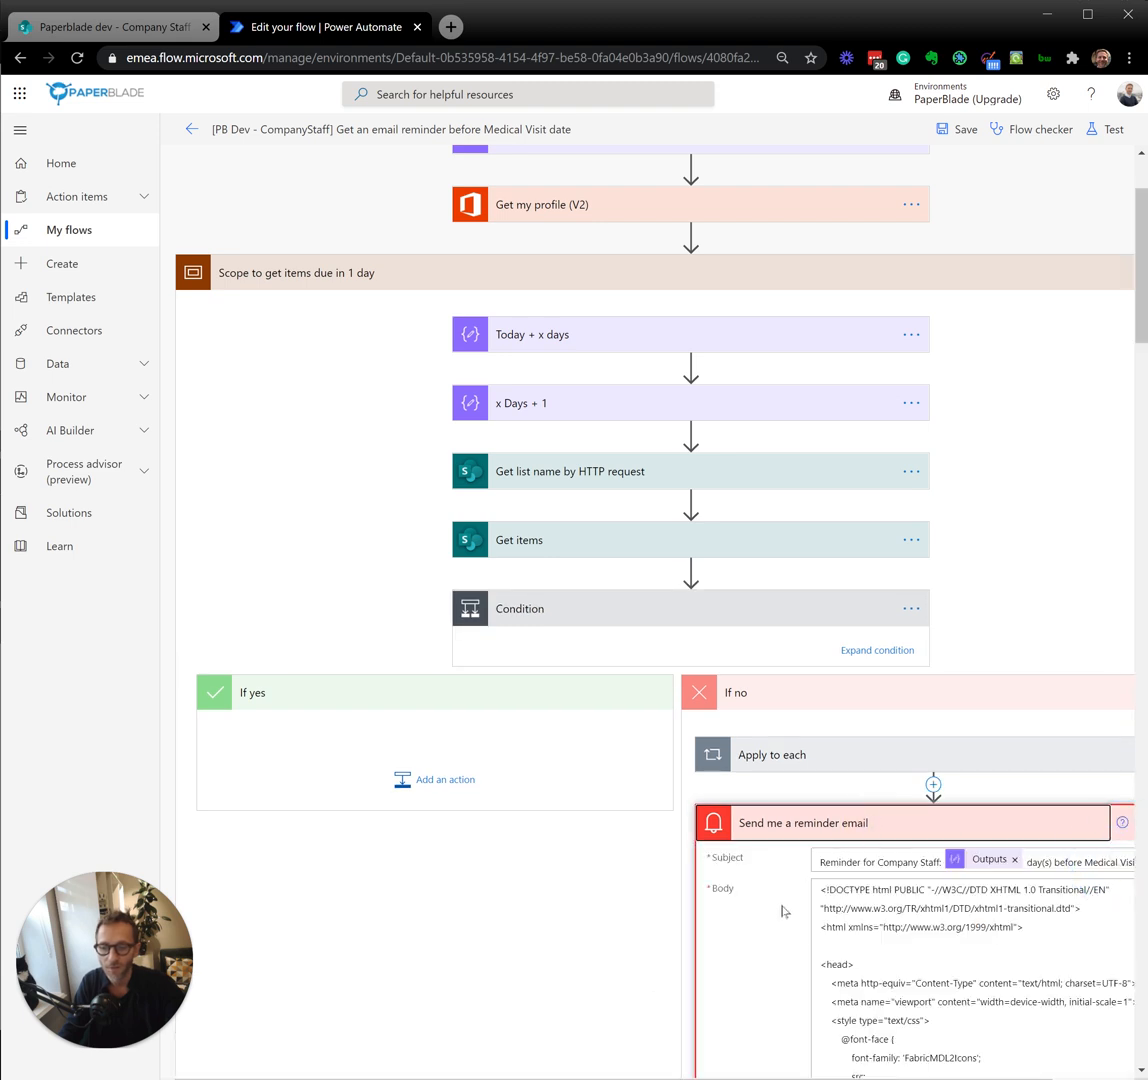
- Examine the subject and HTML body of the "Send me a reminder email" action
{"action": "scroll", "coordinate": [783, 911], "scroll_direction": "down", "scroll_amount": 2}
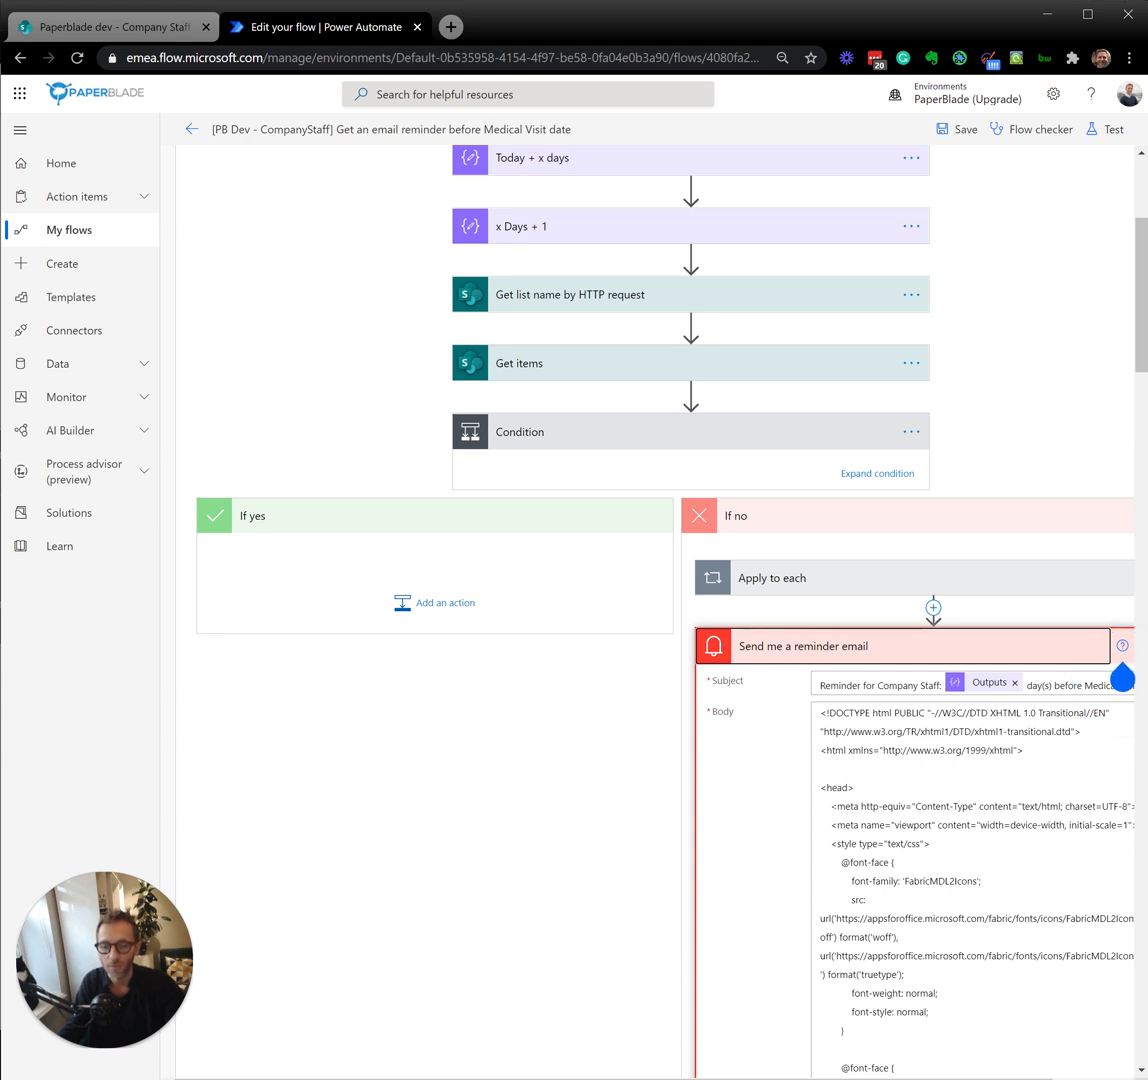
{"action": "scroll", "coordinate": [788, 741], "scroll_direction": "down", "scroll_amount": 2}
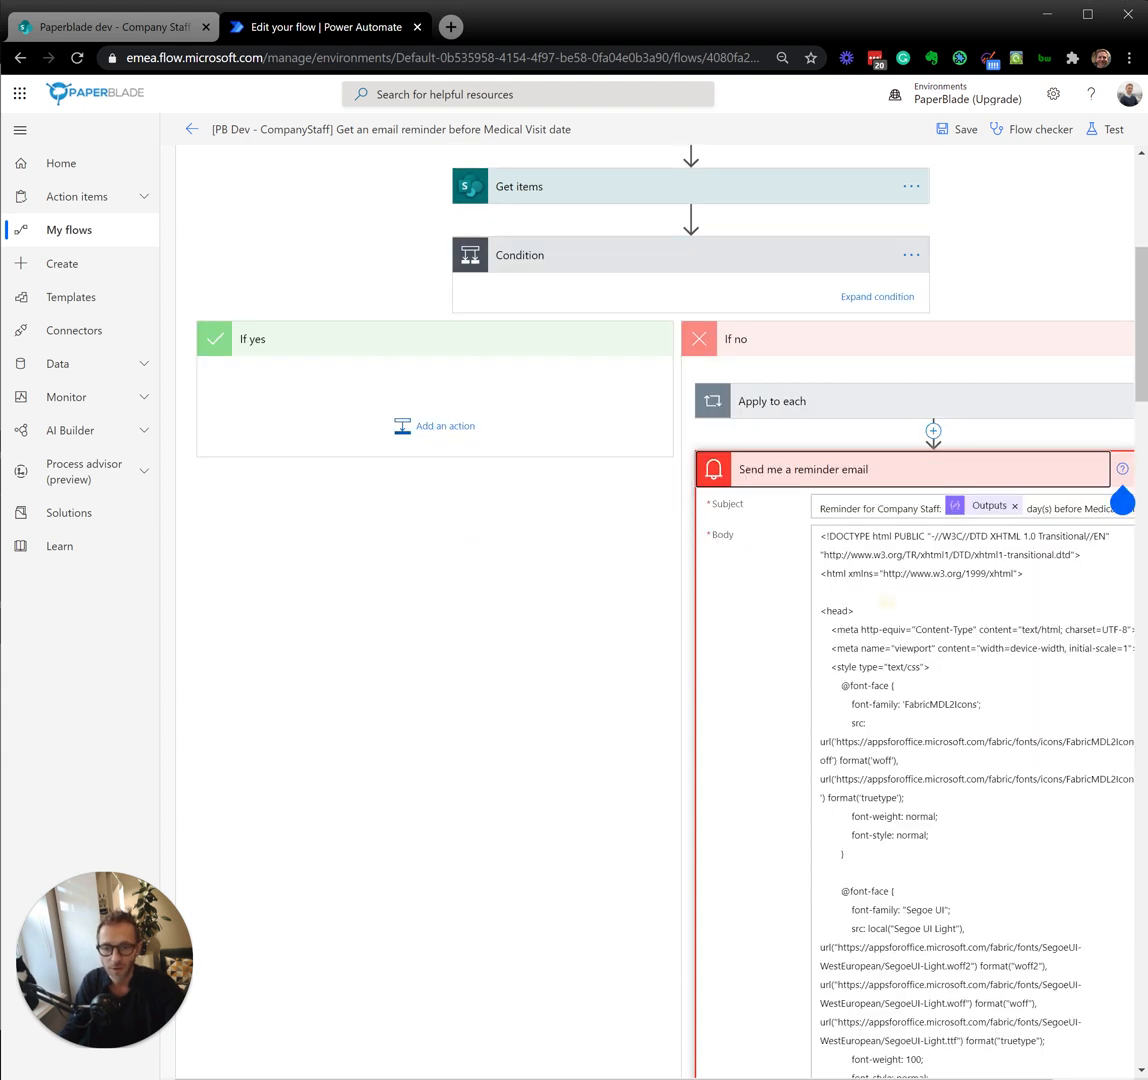
{"action": "left_click", "coordinate": [886, 601]}
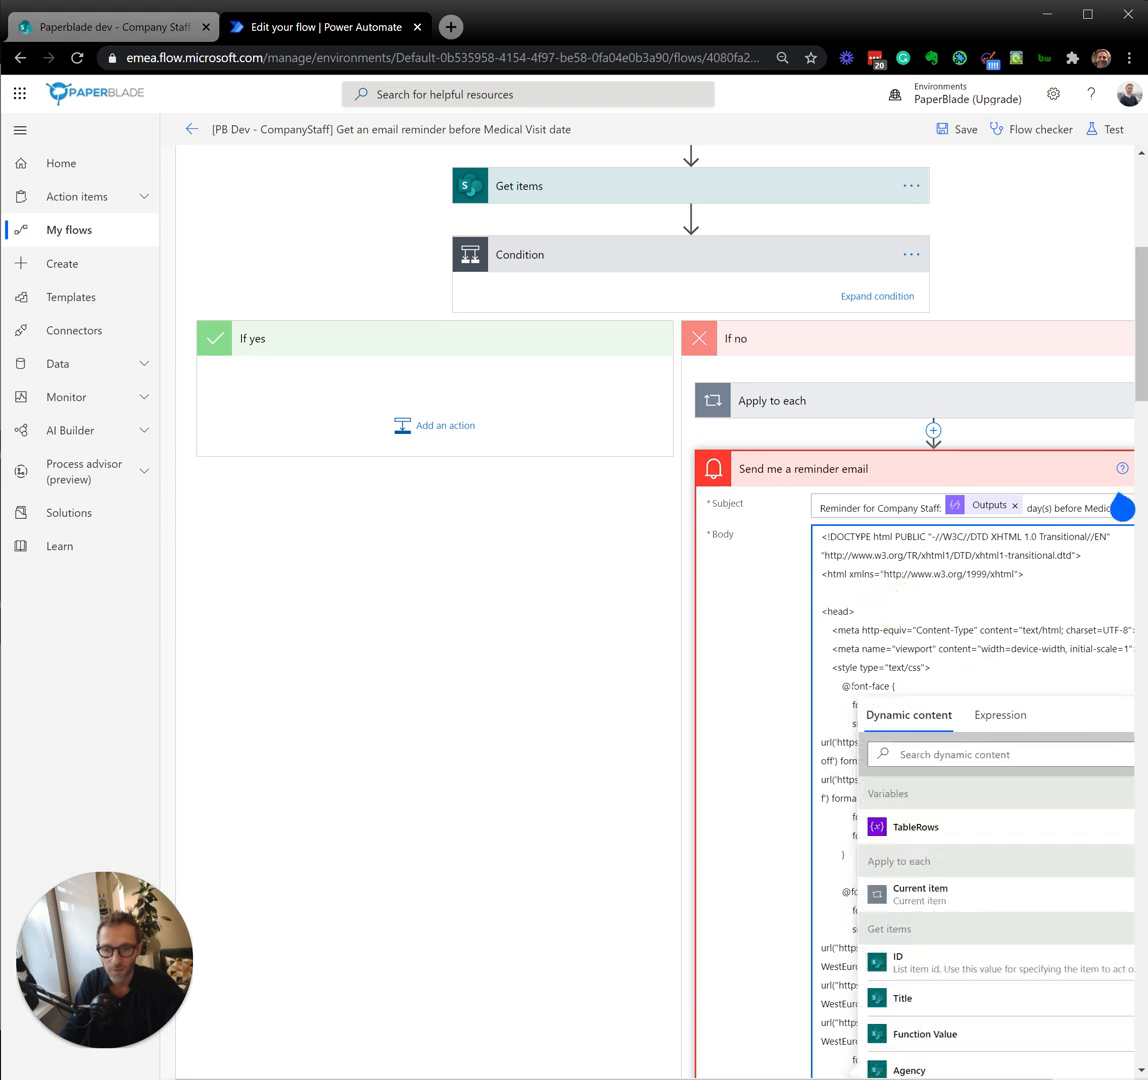
{"action": "left_click", "coordinate": [800, 751]}
{"action": "scroll", "coordinate": [740, 889], "scroll_direction": "down", "scroll_amount": 11}
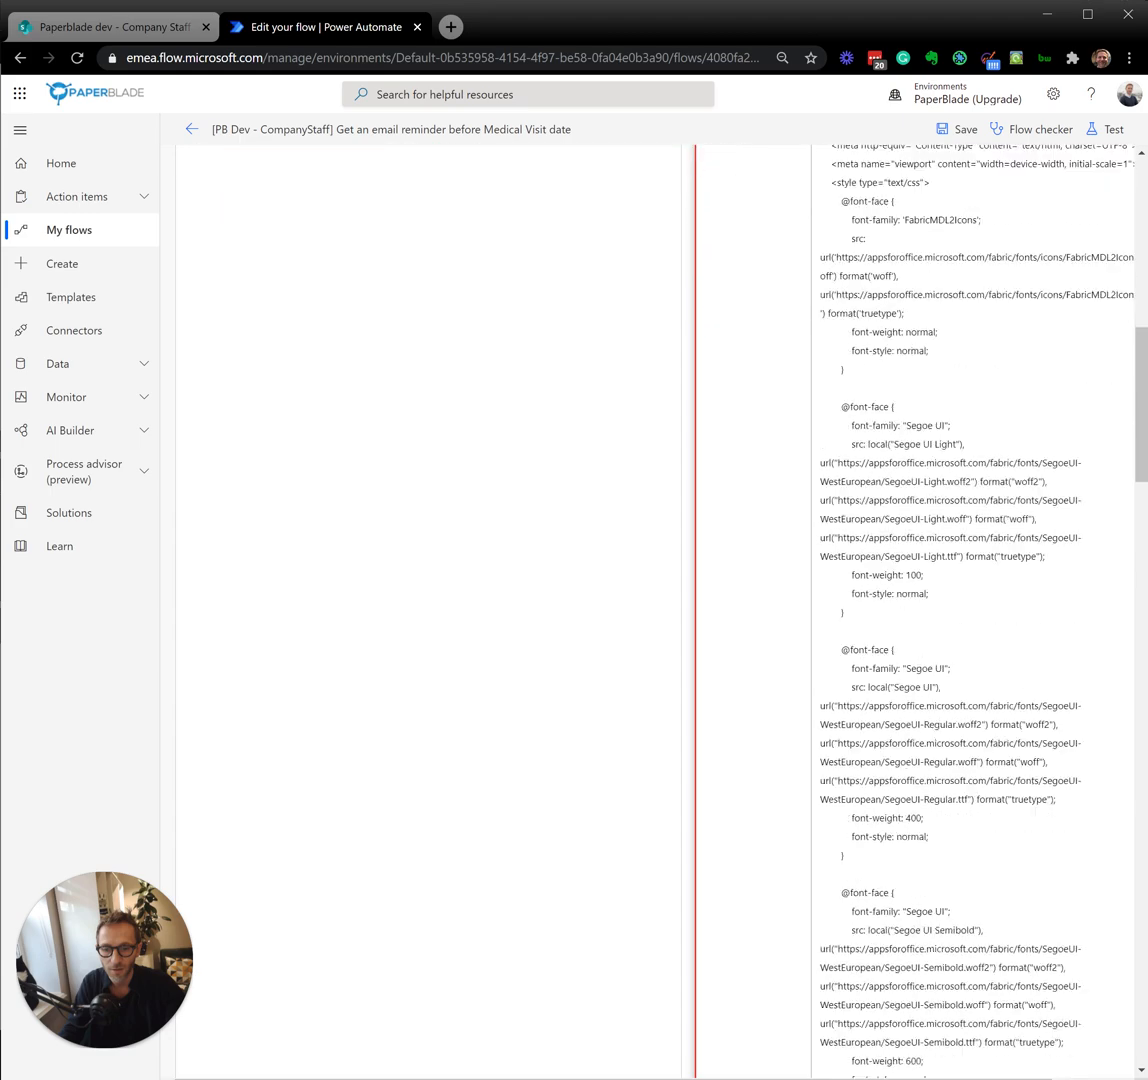
{"action": "scroll", "coordinate": [740, 889], "scroll_direction": "down", "scroll_amount": 7}
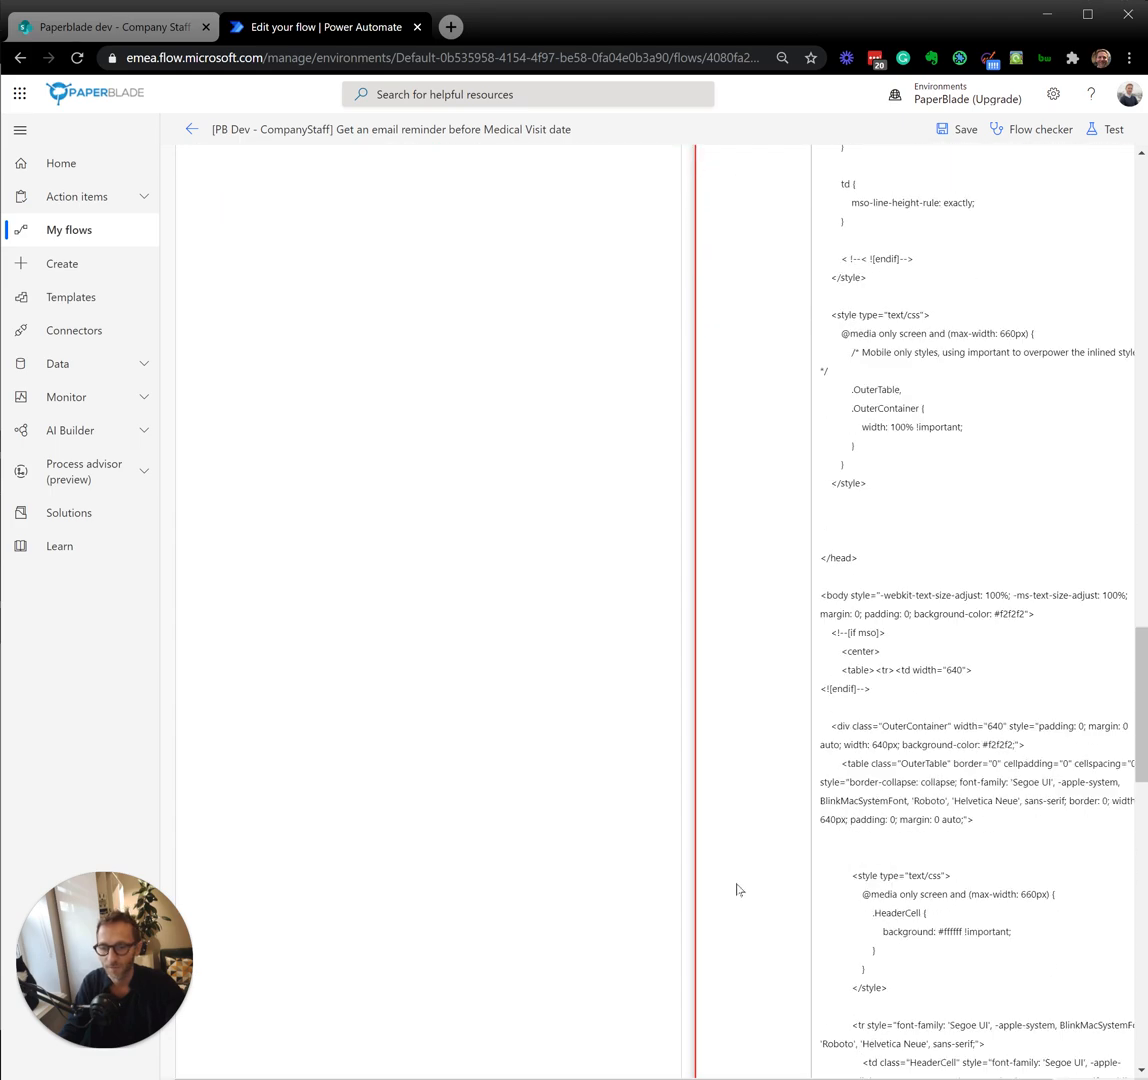
{"action": "scroll", "coordinate": [692, 845], "scroll_direction": "up", "scroll_amount": 20}
{"action": "scroll", "coordinate": [668, 784], "scroll_direction": "up", "scroll_amount": 4}
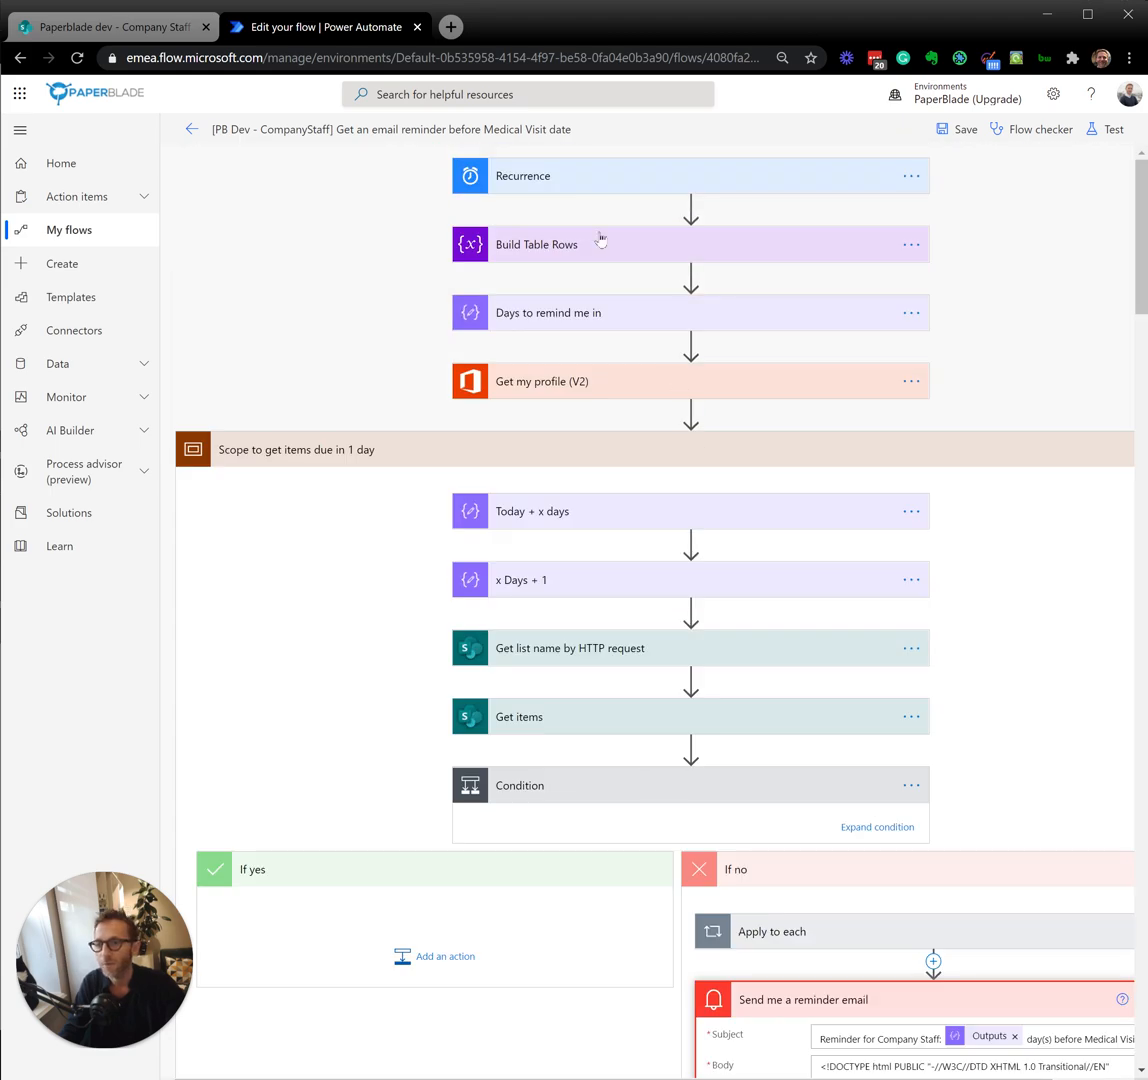
- Set the input of the "Days to remind me in" action to 5
{"action": "left_click", "coordinate": [597, 315]}
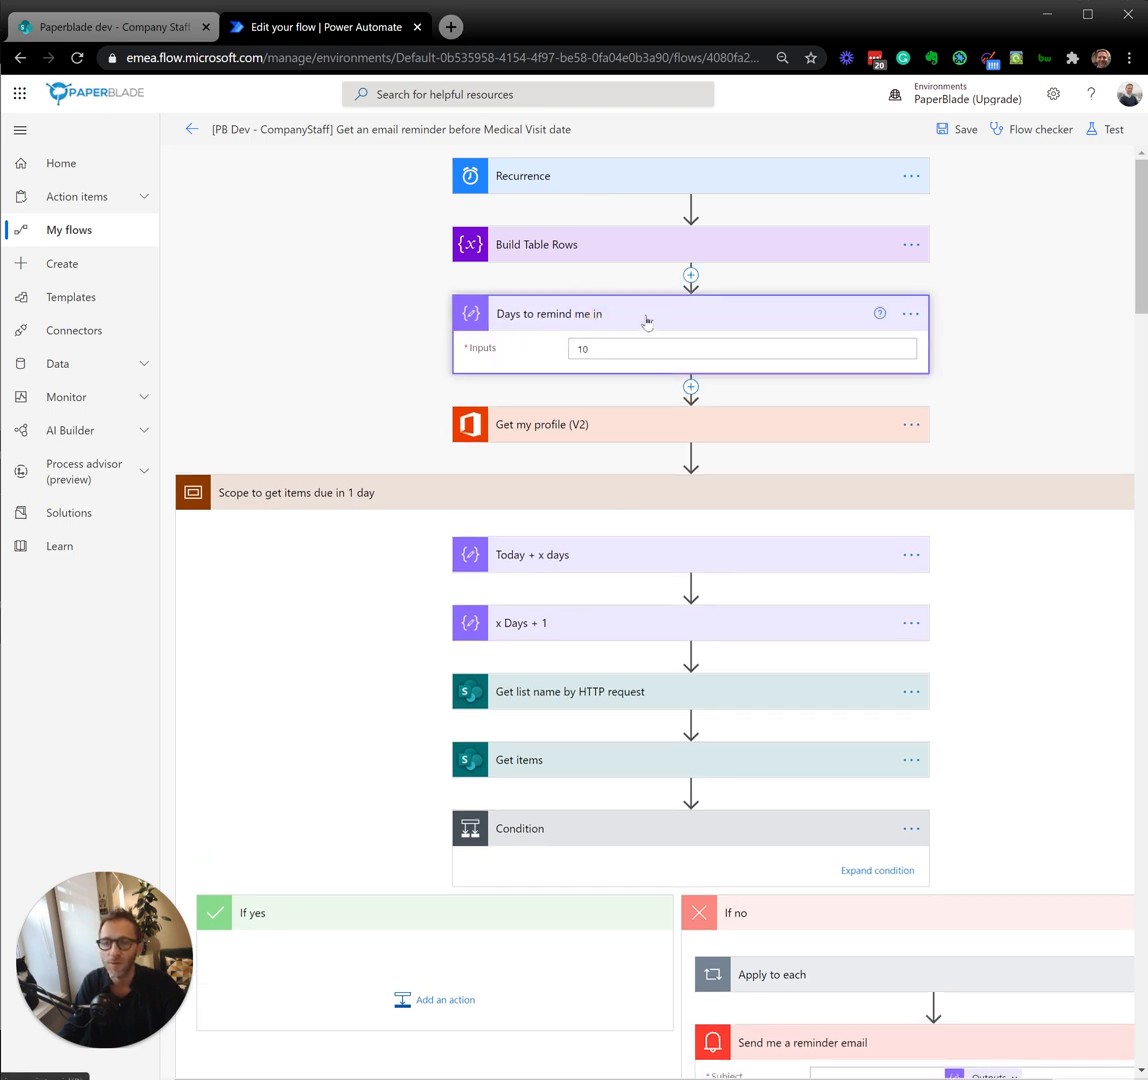
{"action": "left_click", "coordinate": [510, 350]}
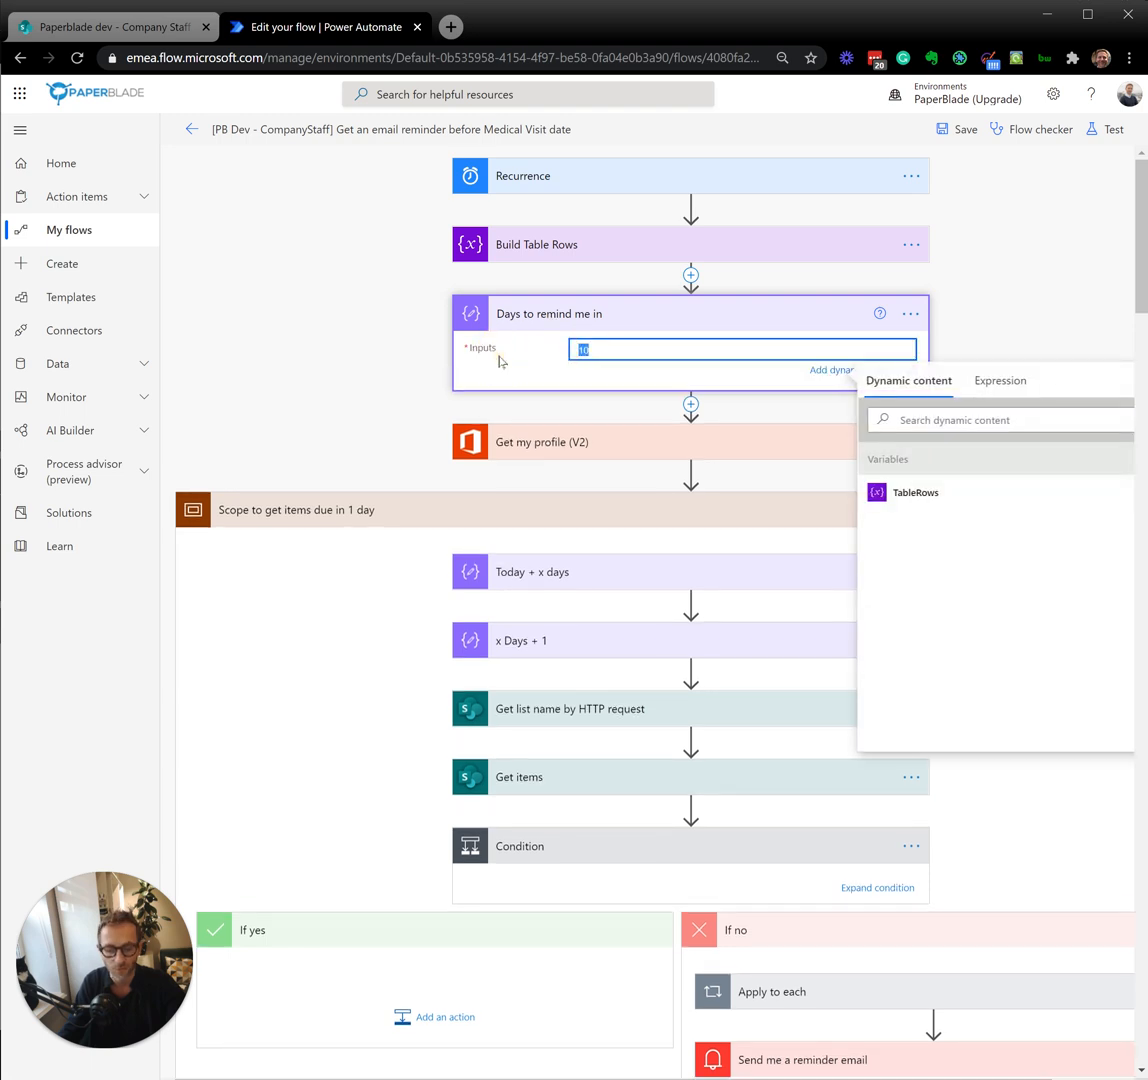
{"action": "type", "text": "5"}
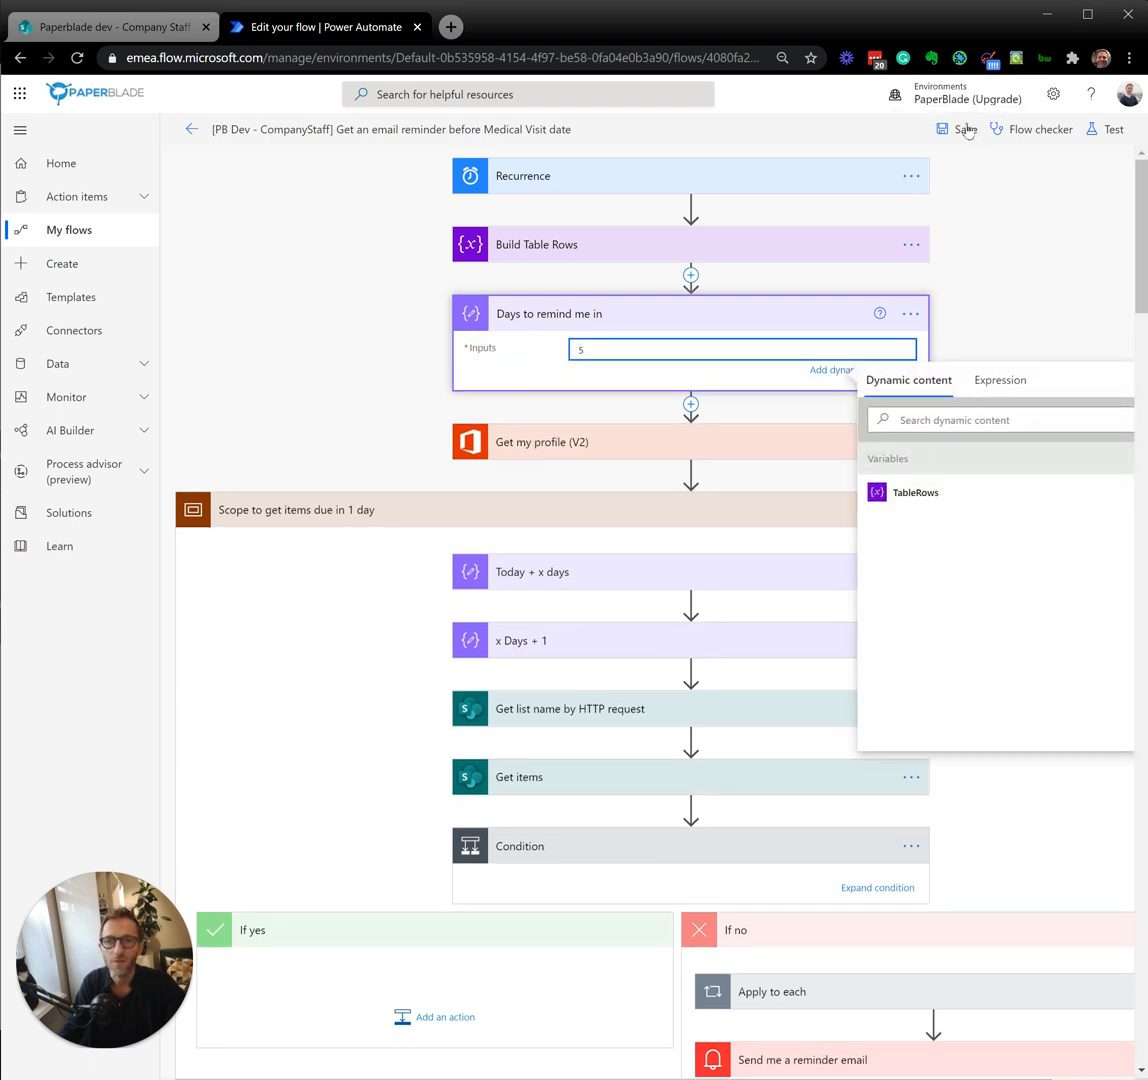